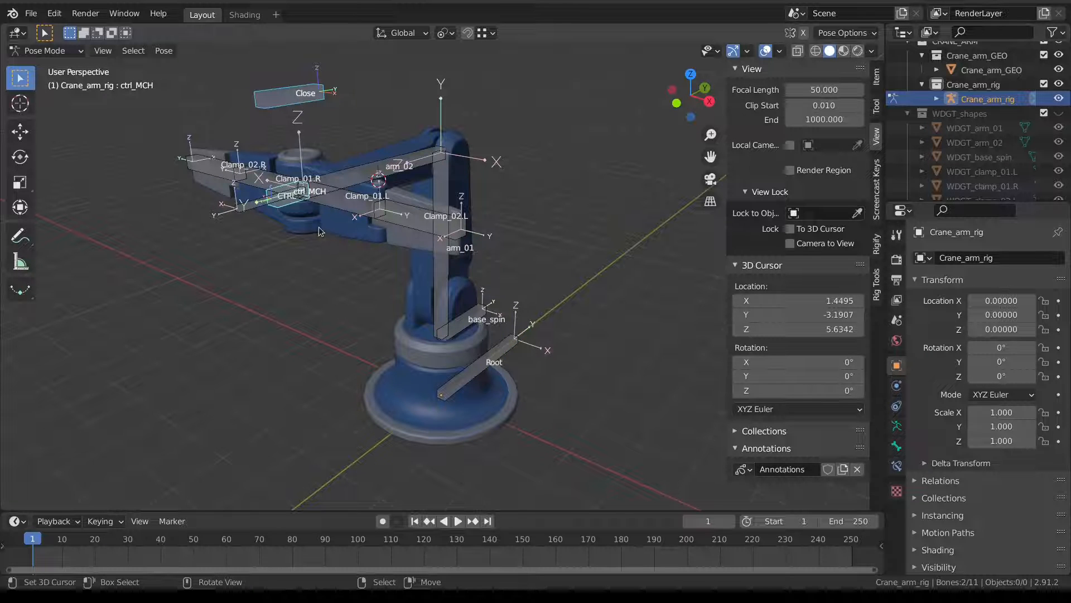
Try moving the Root bone of the crane rig away from the base
middle_drag(319, 227, 457, 360)
click(485, 380)
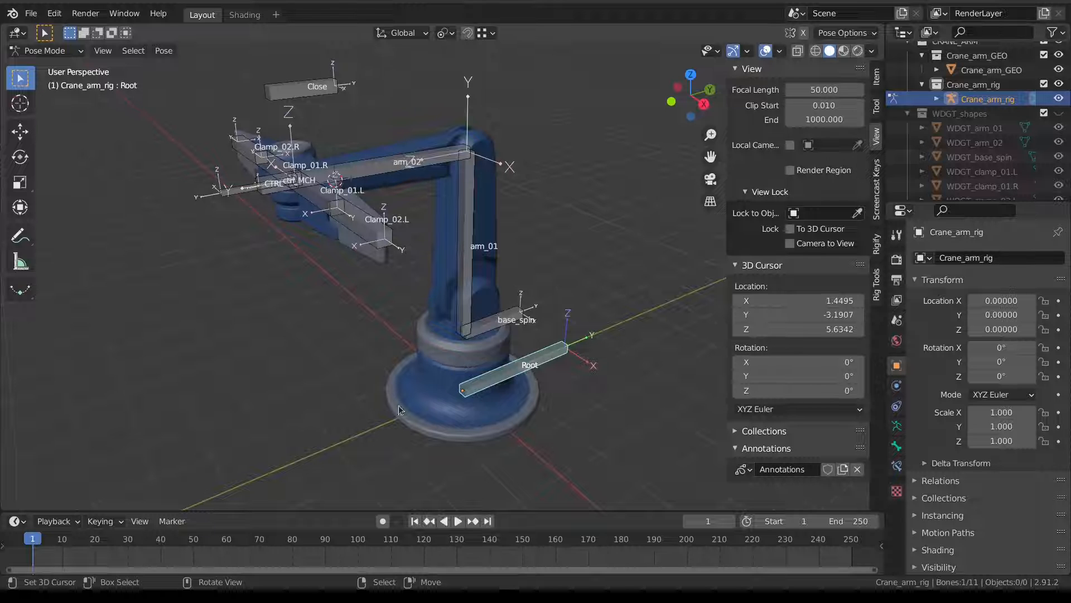
middle_drag(478, 398, 503, 364)
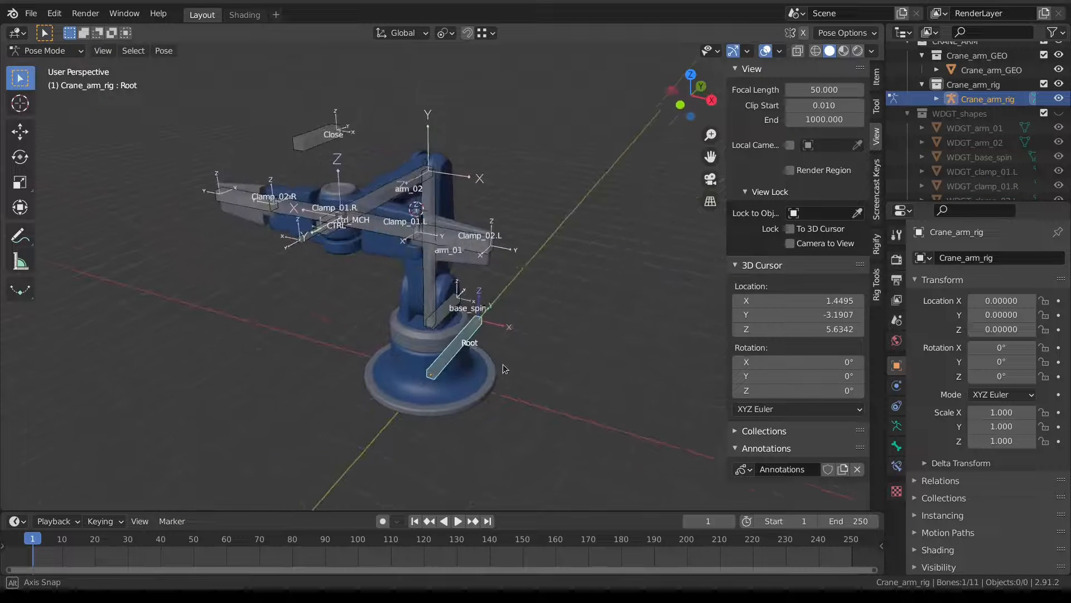
key(g)
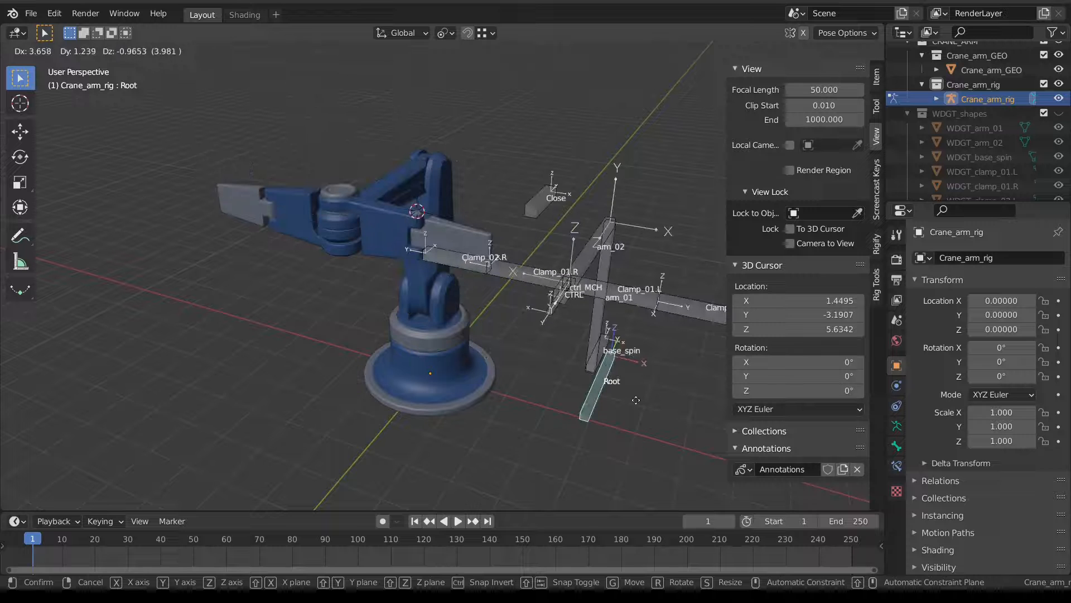
right_click(504, 373)
Examine the rig's bones one by one, from base_spin through arm_01 and arm_02 to Clamp_01.L and Clamp_02.L
middle_drag(465, 377, 483, 351)
click(483, 350)
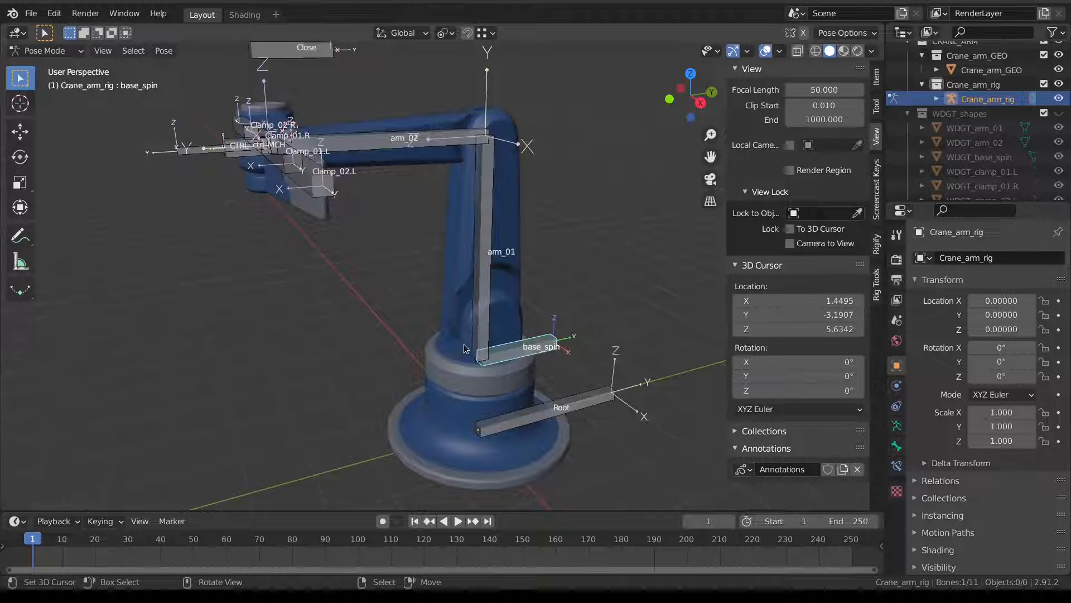
click(480, 230)
click(440, 163)
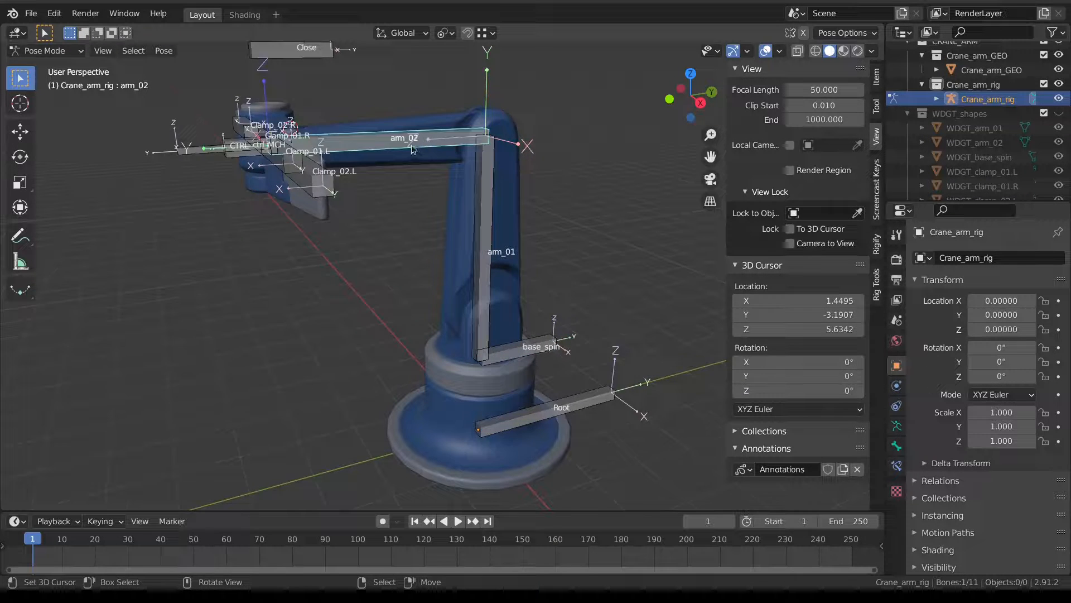
middle_drag(440, 162, 397, 218)
click(397, 217)
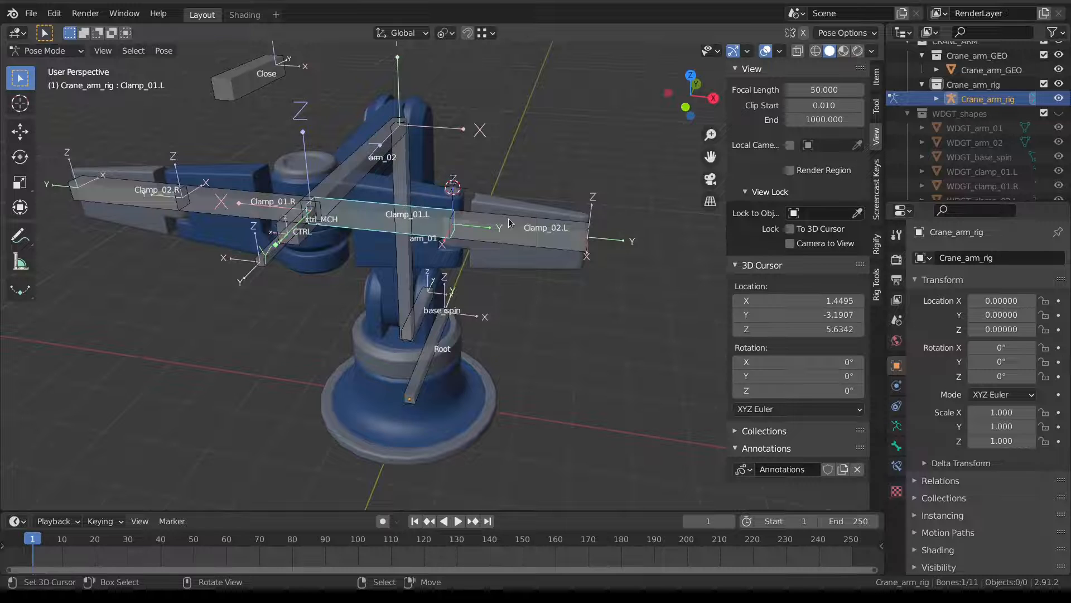
click(509, 222)
middle_drag(332, 205, 341, 219)
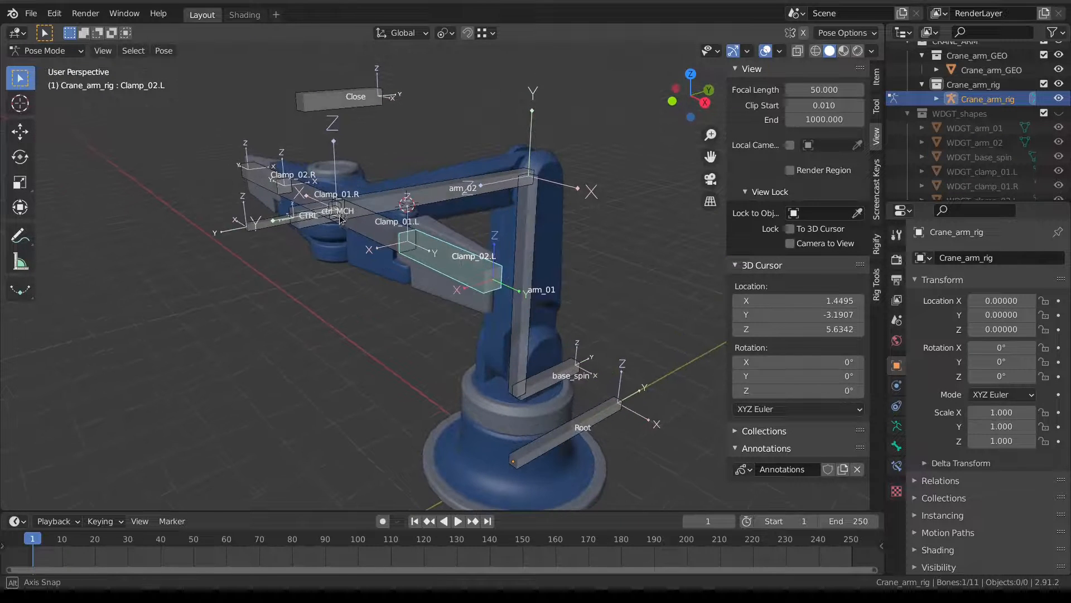
Disable the deform property for the ctrl_MCH, CTRL and Close bones together
click(295, 226)
shift+click(257, 225)
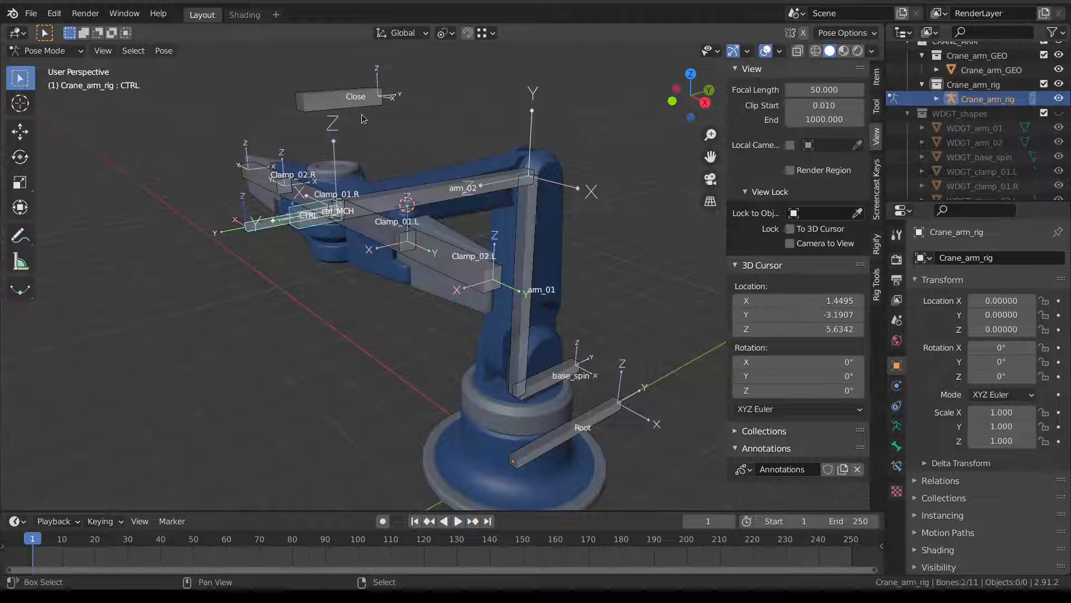
shift+click(362, 109)
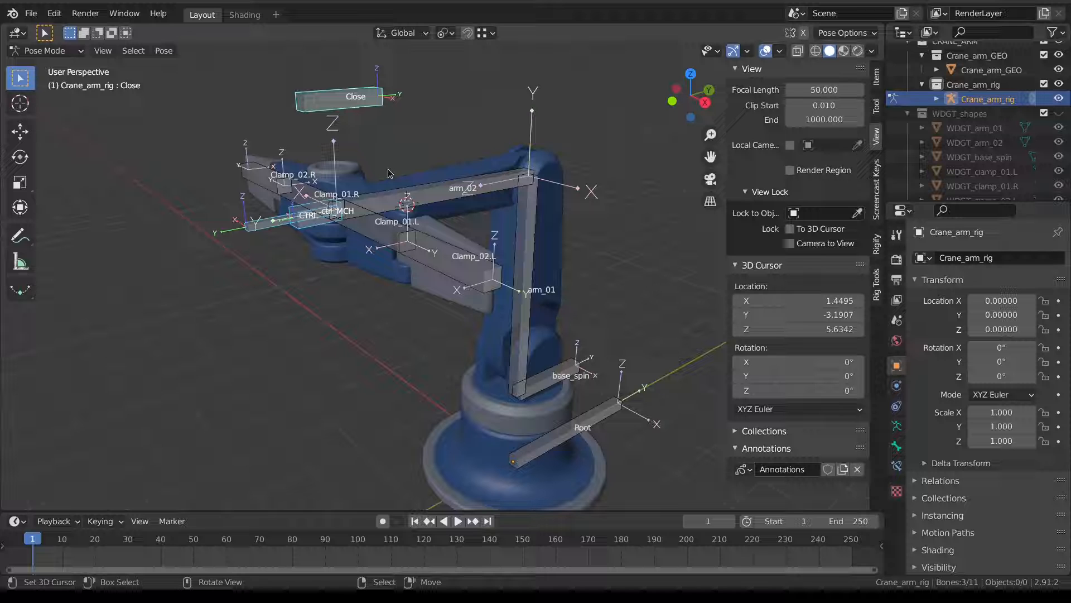
click(876, 77)
key(shift+w)
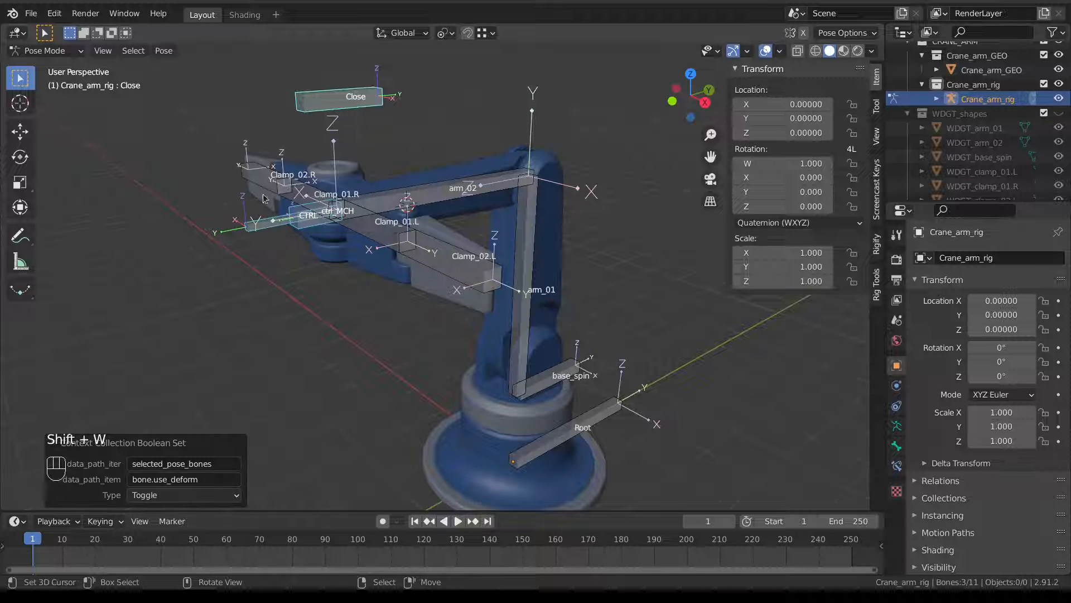
click(264, 192)
click(177, 495)
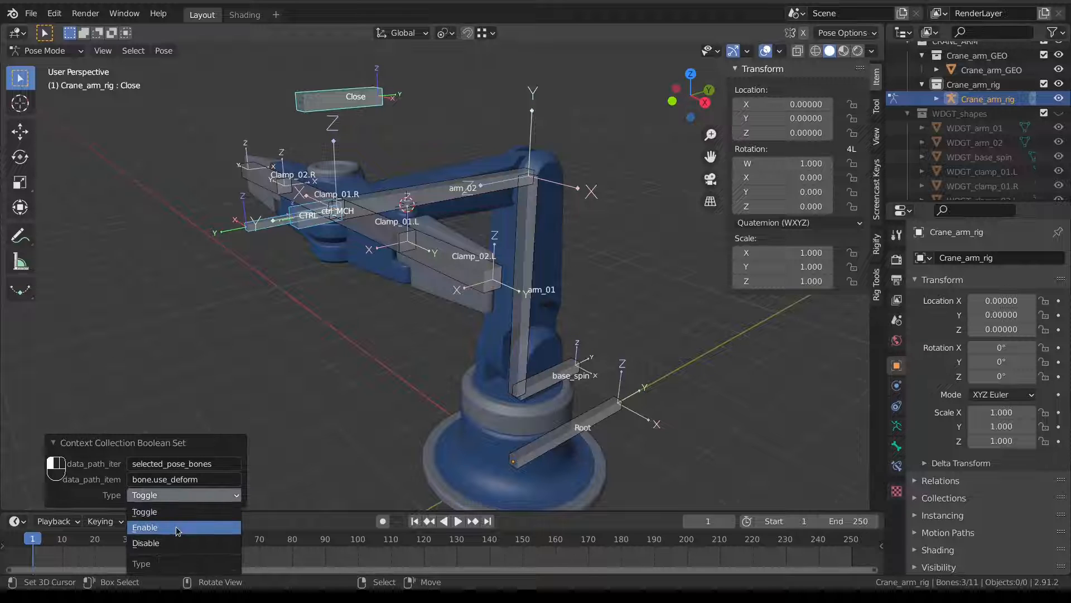
click(180, 541)
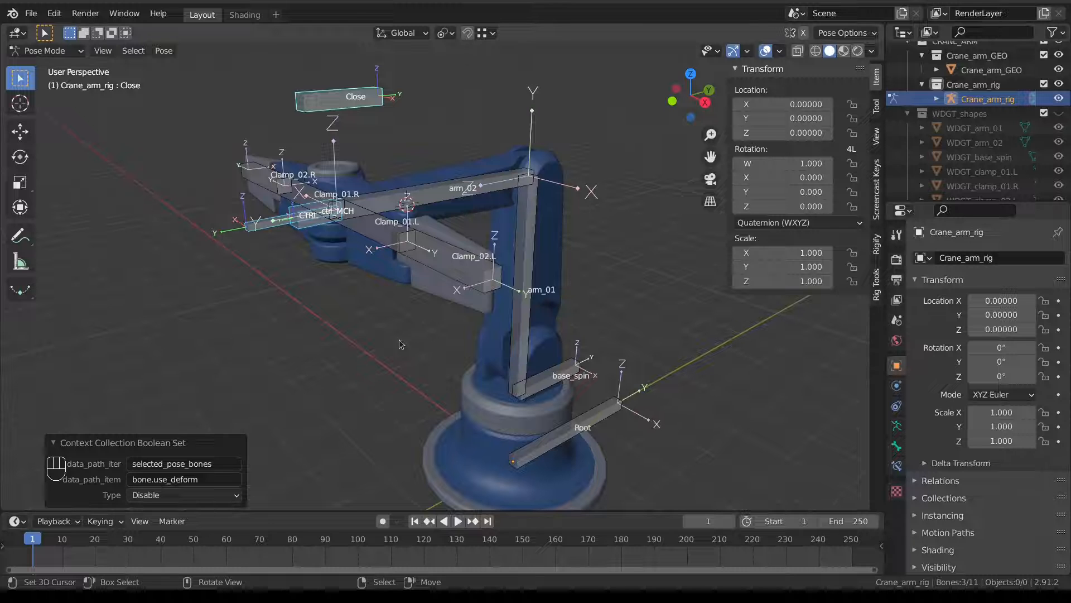
Select the Crane_arm_GEO mesh in Object Mode and save the file
scroll(534, 310, down, 3)
shift+middle_drag(503, 352, 480, 317)
key(Tab)
right_click(453, 333)
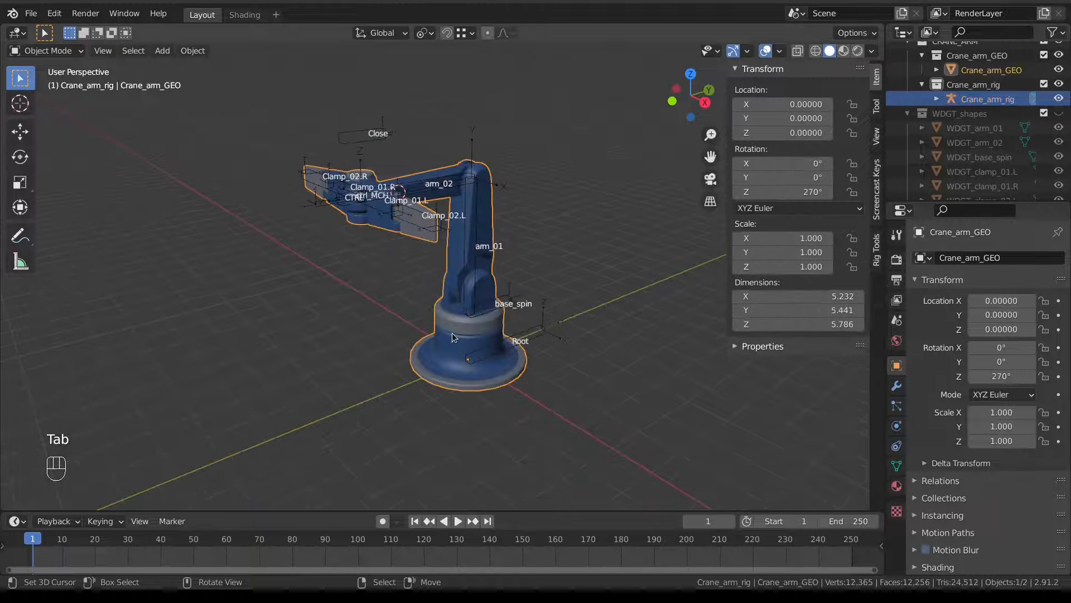
mouse_move(500, 353)
middle_down()
mouse_move(493, 340)
mouse_move(506, 352)
middle_up()
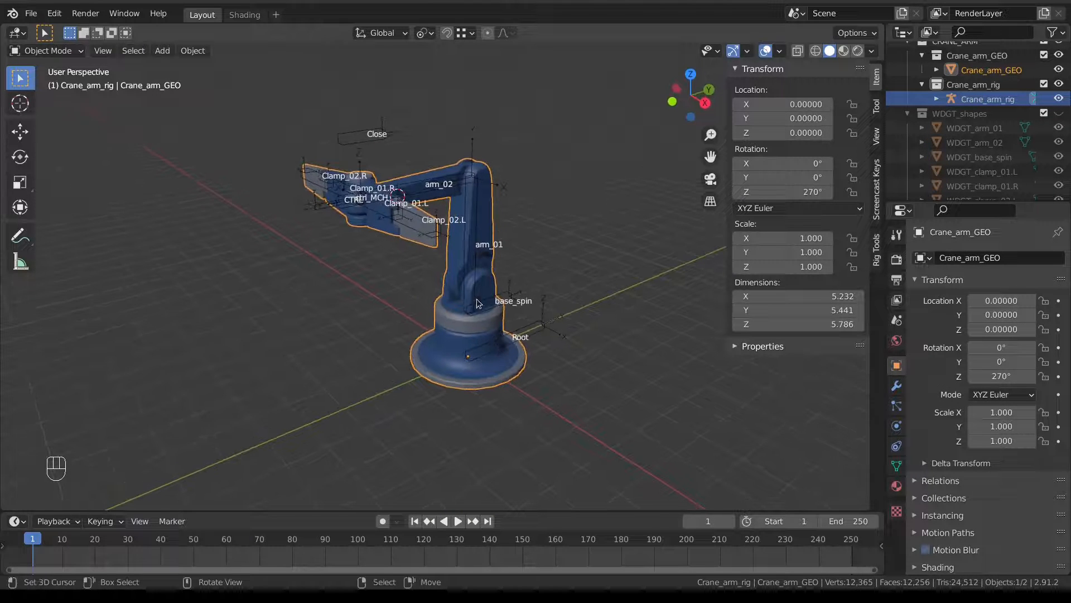
key(ctrl+s)
Parent the Crane_arm_GEO mesh to the Crane_arm_rig armature using Armature Deform With Empty Groups, with the rig in Pose Mode
middle_drag(480, 233, 468, 225)
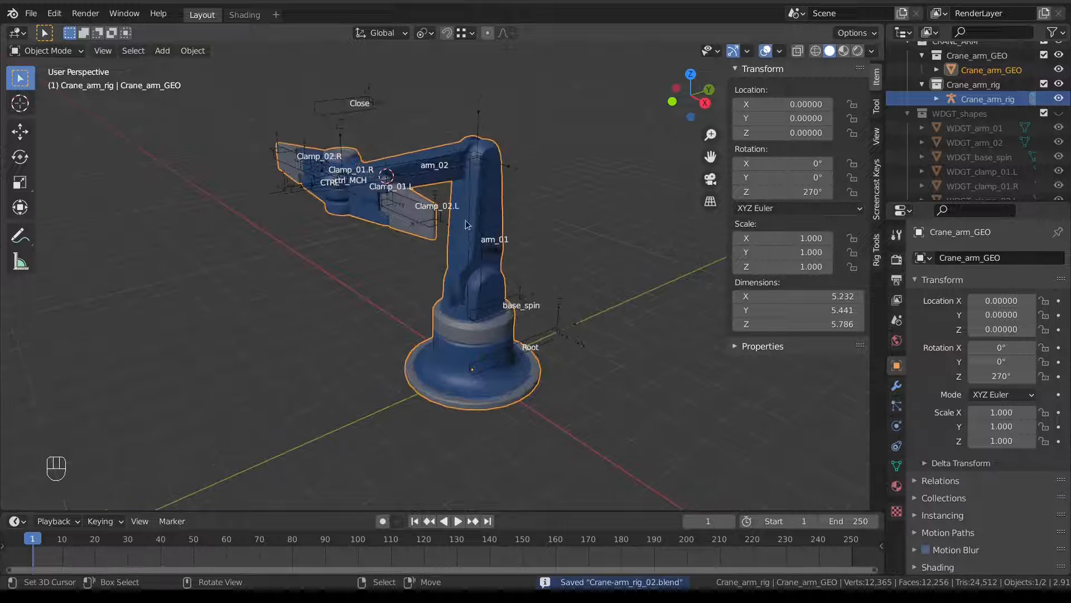
shift+click(362, 105)
key(ctrl+Tab)
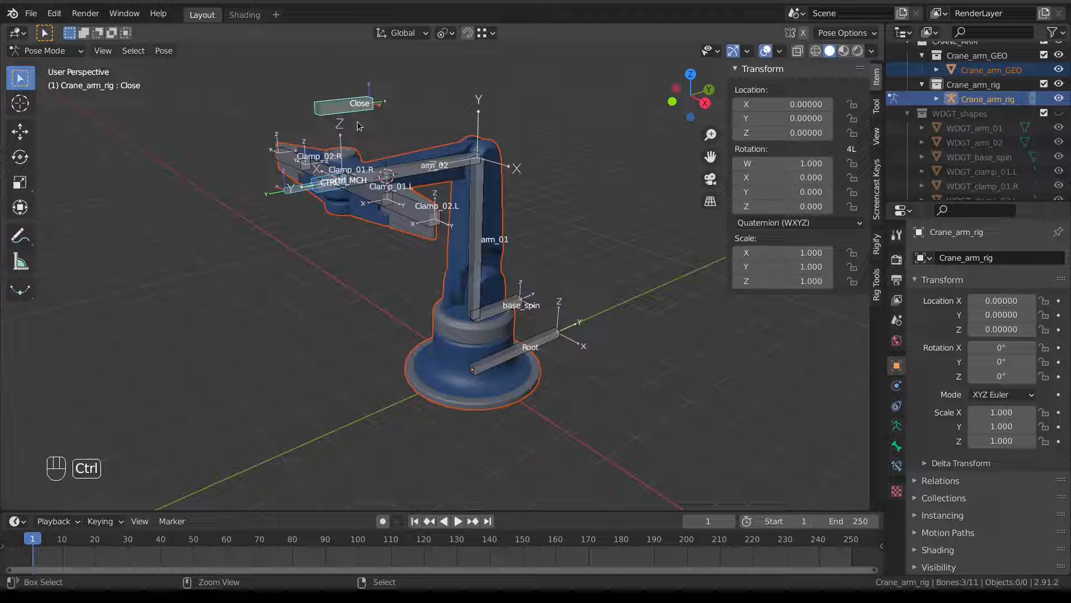
key(ctrl+p)
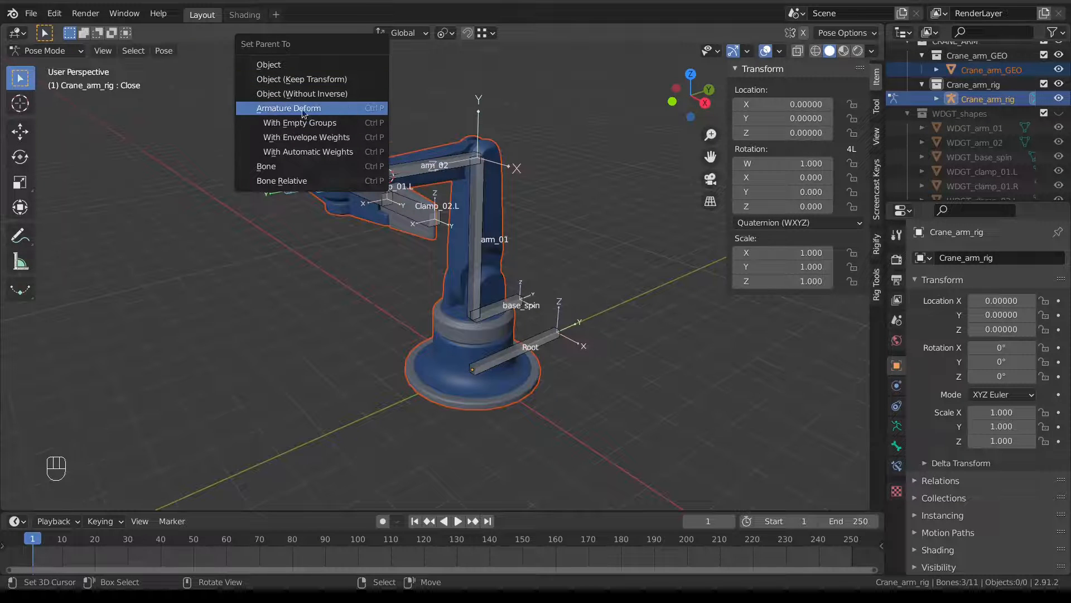
click(329, 124)
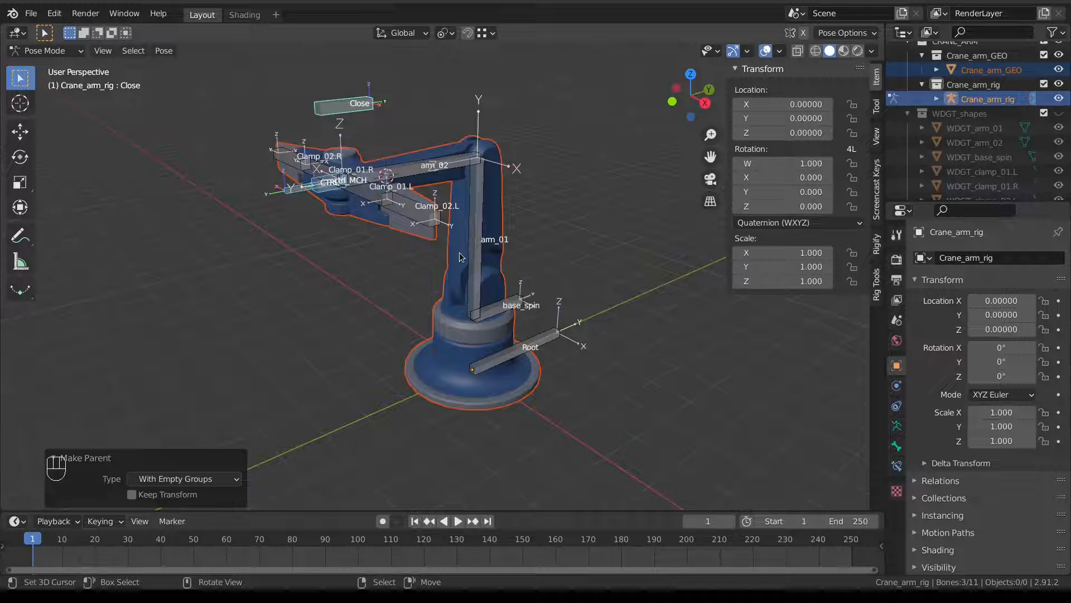
Check the vertex groups of Crane_arm_GEO and move its Armature modifier above the Subdivision modifier
click(459, 255)
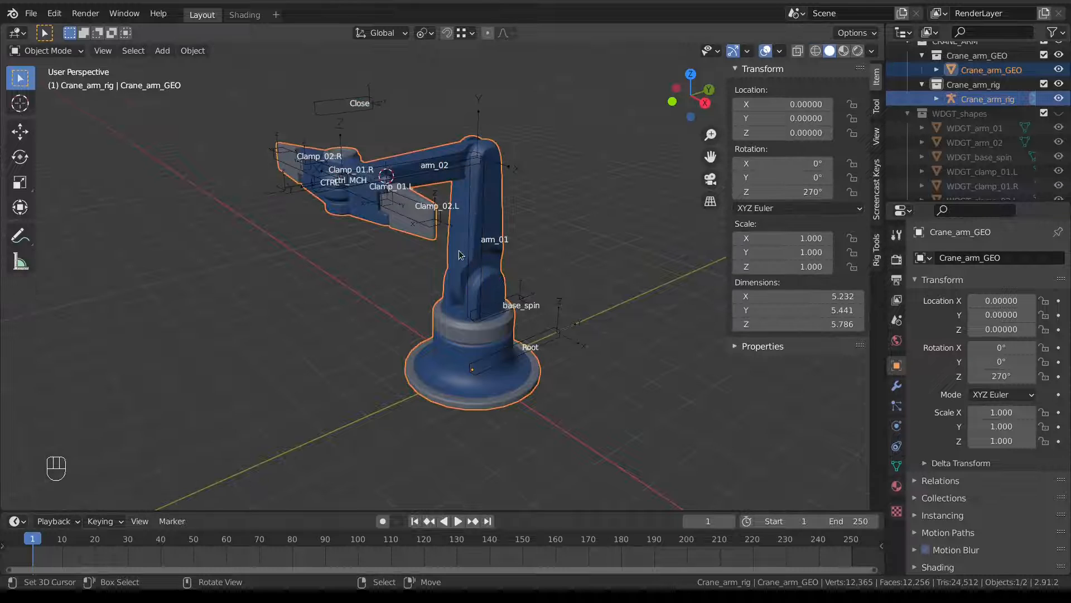
click(896, 466)
scroll(985, 333, up, 3)
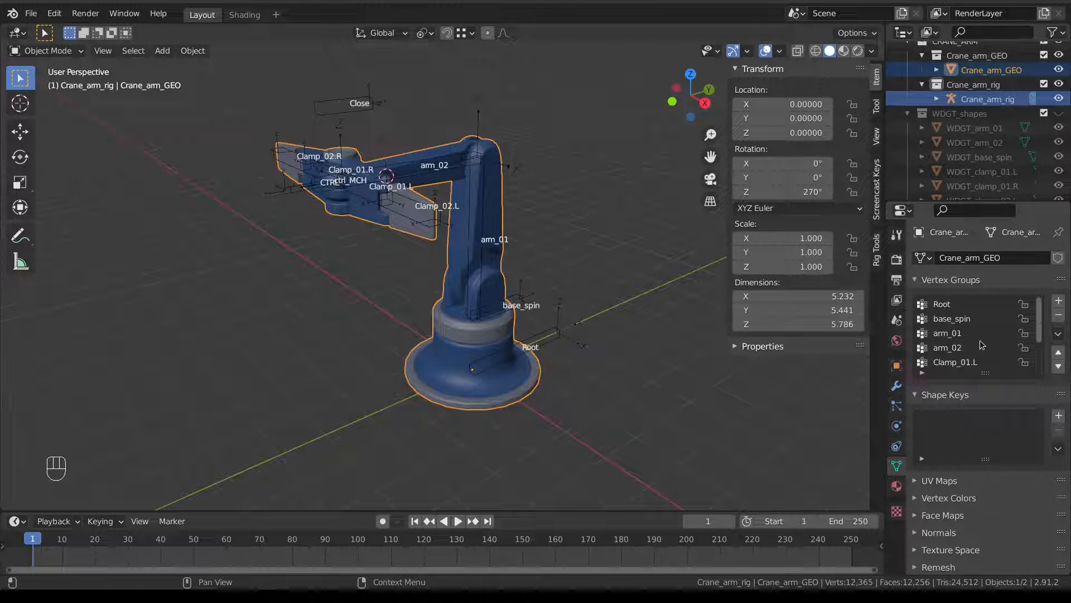
scroll(963, 331, down, 3)
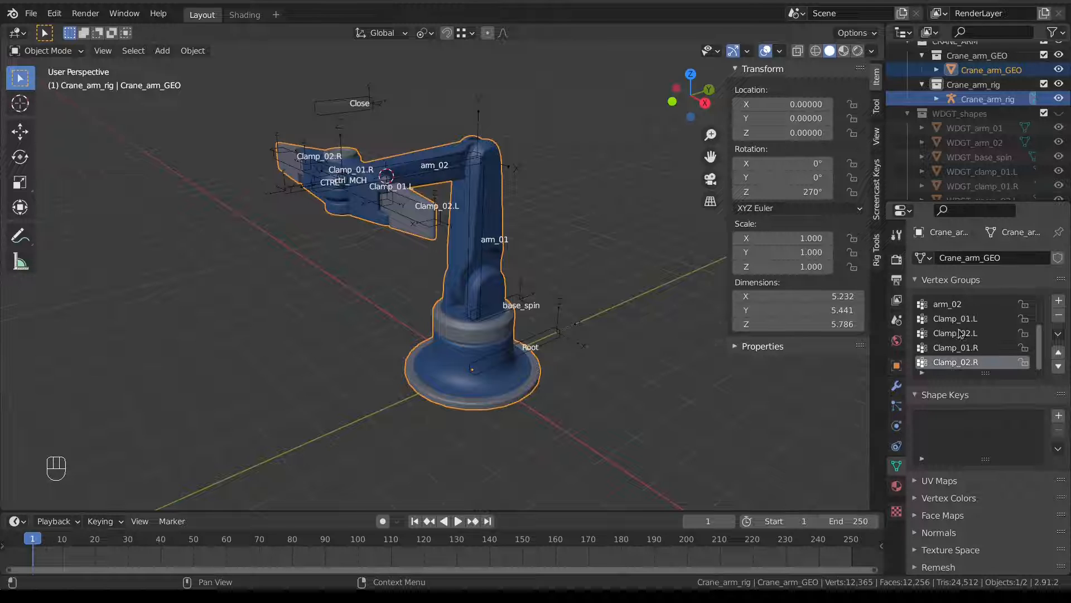
scroll(959, 333, up, 3)
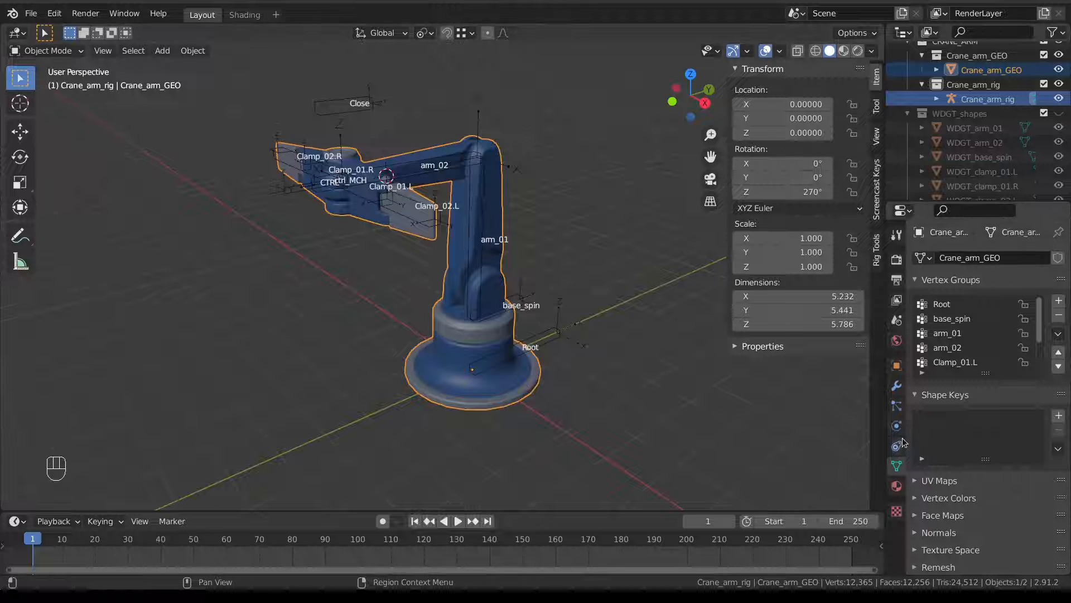
click(897, 385)
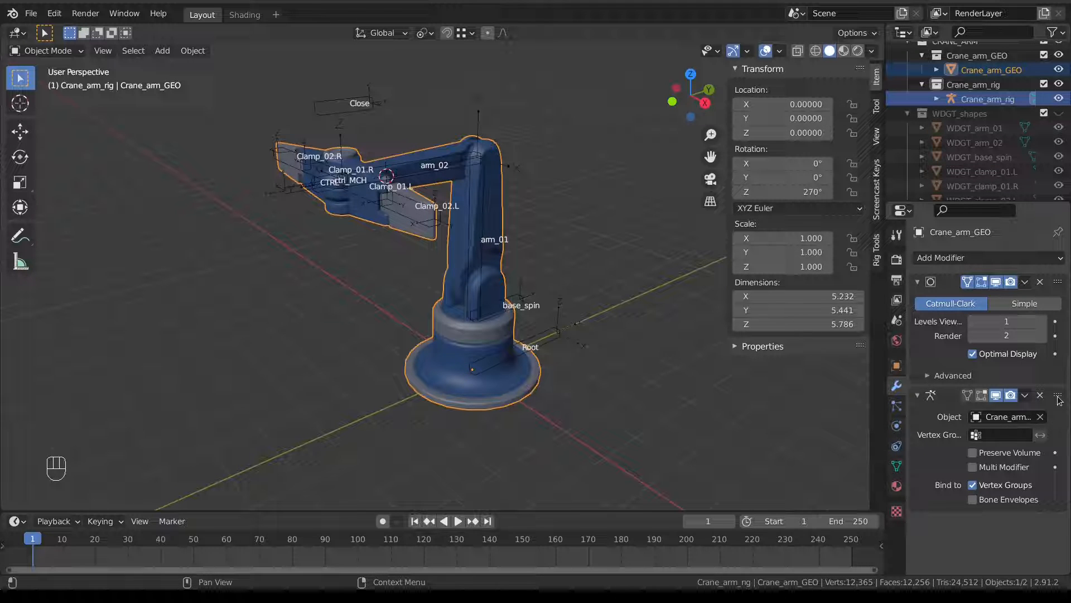
drag(1059, 399, 1056, 281)
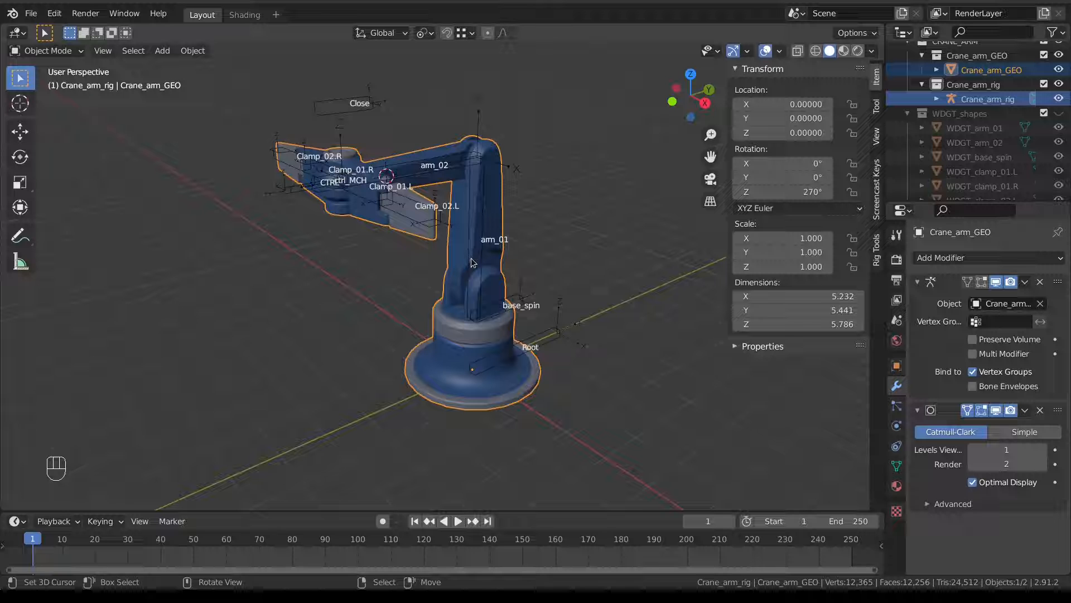
Enter Edit Mode on the Crane_arm_GEO mesh and display its vertex groups
scroll(490, 303, up, 3)
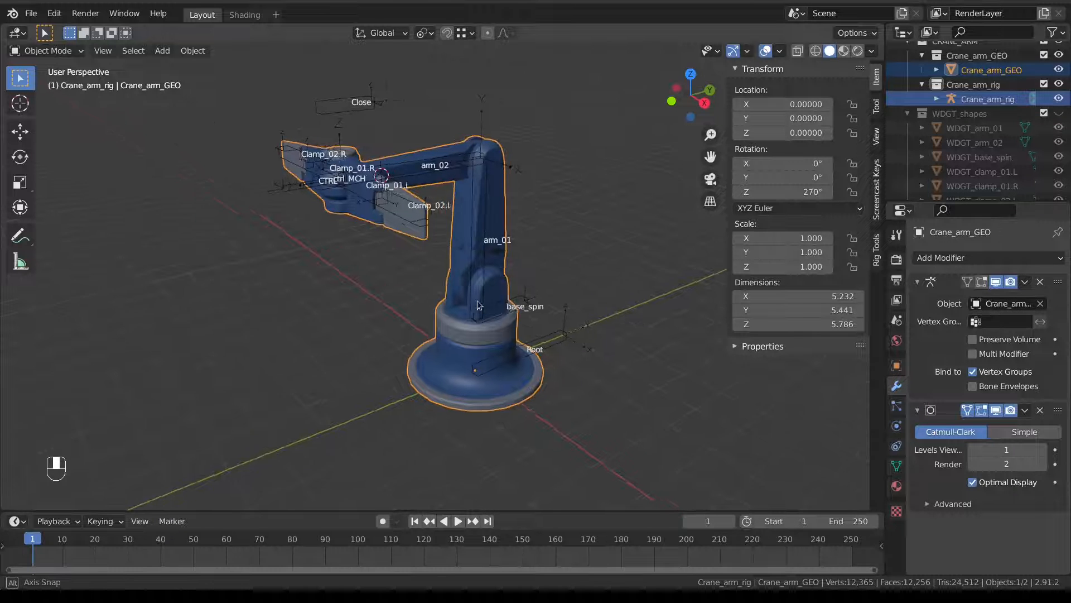
scroll(489, 303, up, 2)
scroll(484, 294, down, 2)
shift+middle_drag(474, 349, 408, 275)
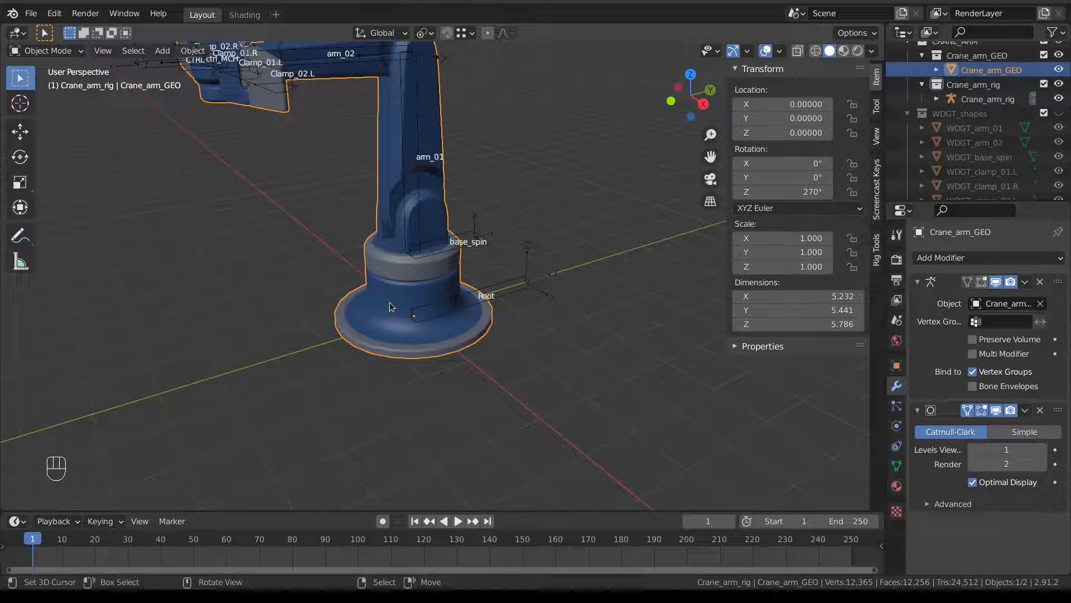
key(Tab)
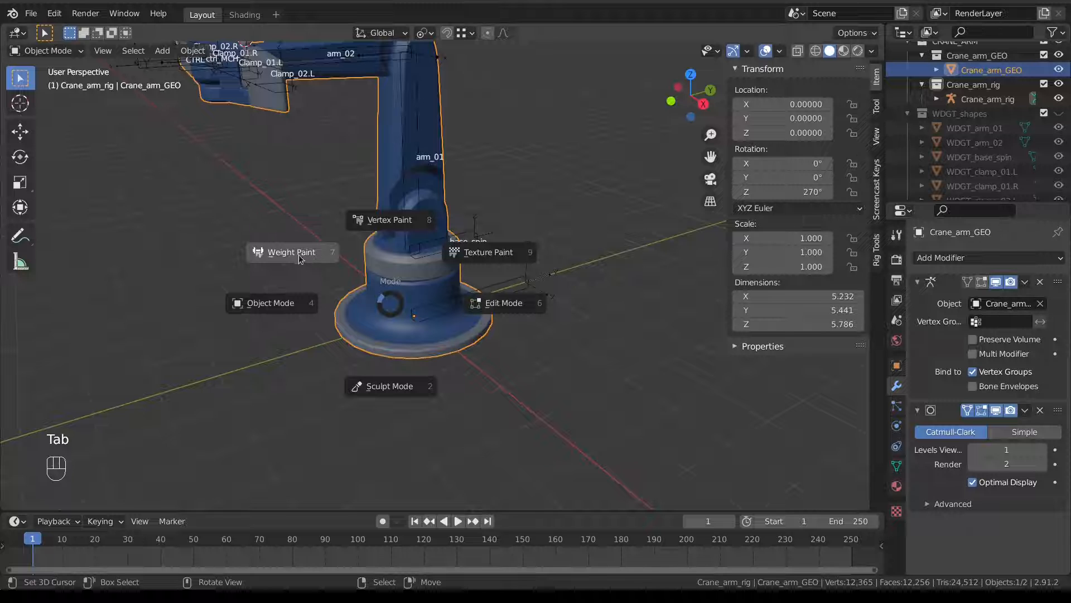
click(479, 304)
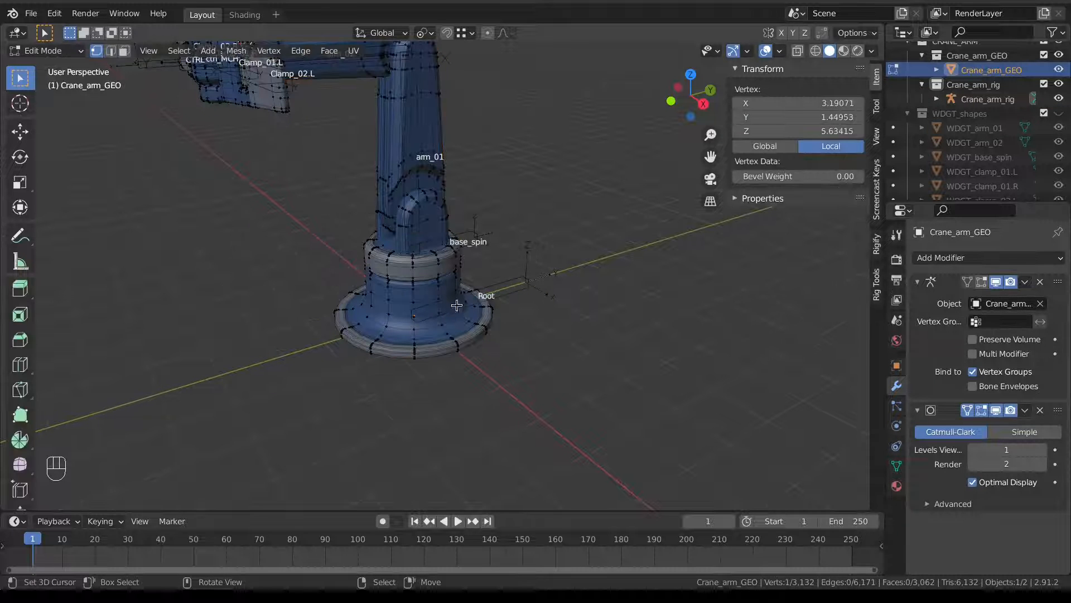
click(897, 467)
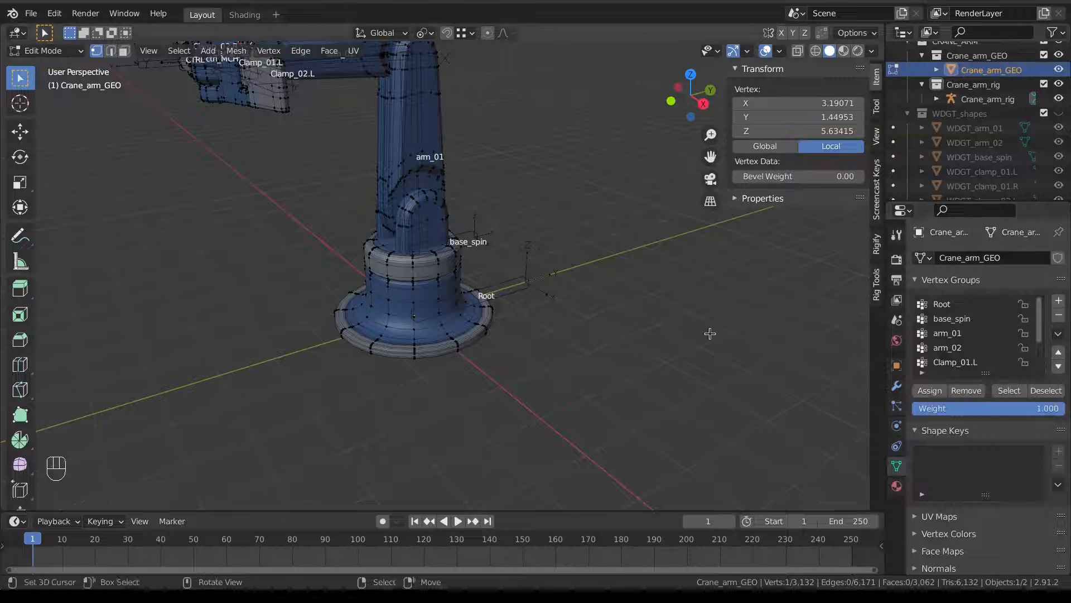
Select all geometry linked to the round base piece, and clear the selection
scroll(447, 334, up, 1)
right_click(446, 334)
key(l)
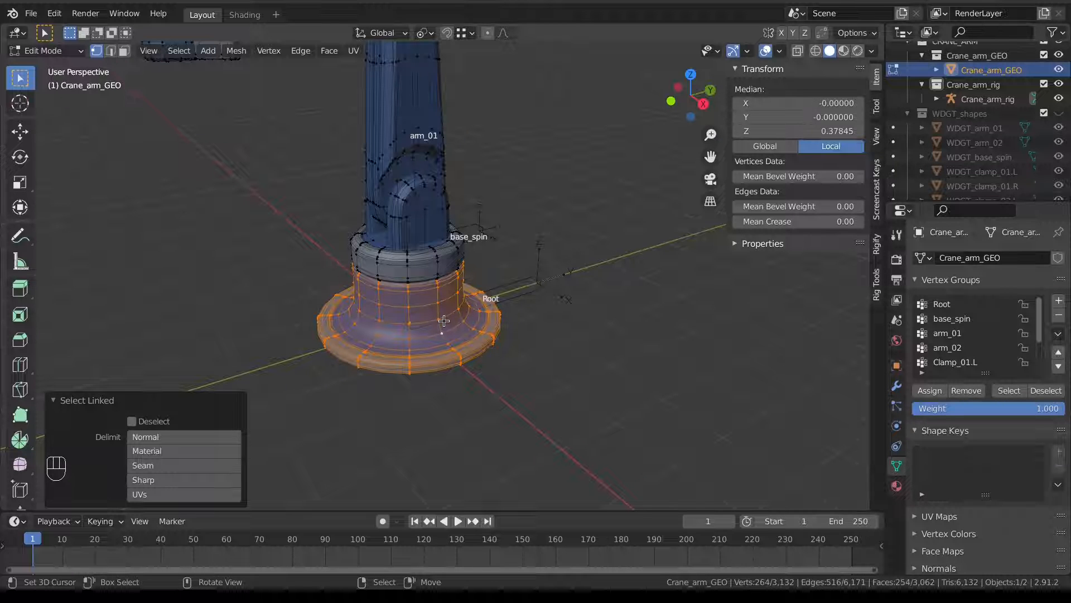
key(a)
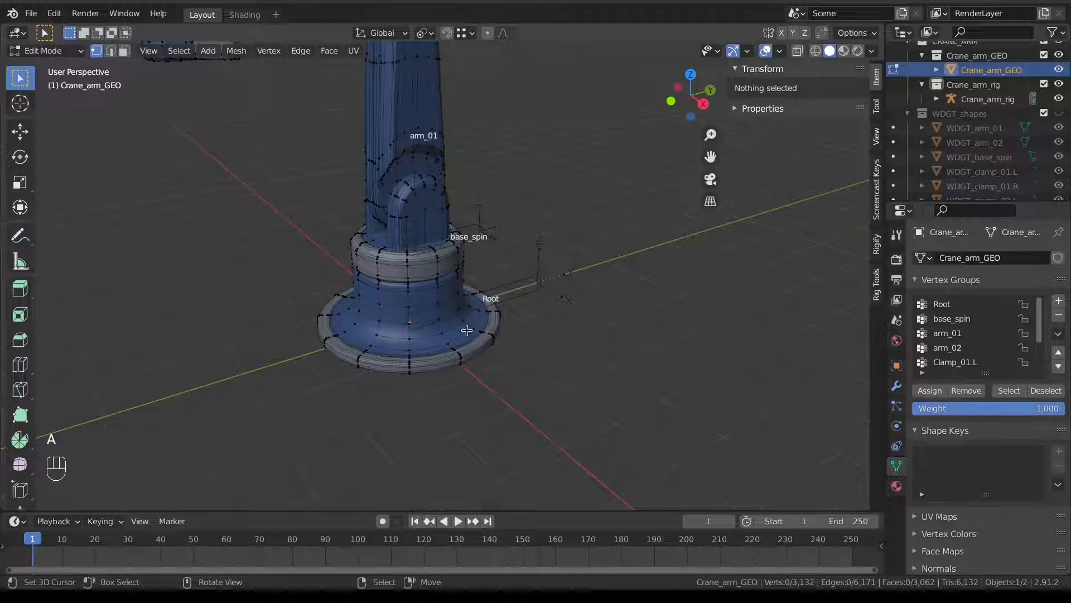
Select one vertex each on the base, the pivot bracket and the upright arm, extend to all linked geometry, and deselect everything
click(438, 317)
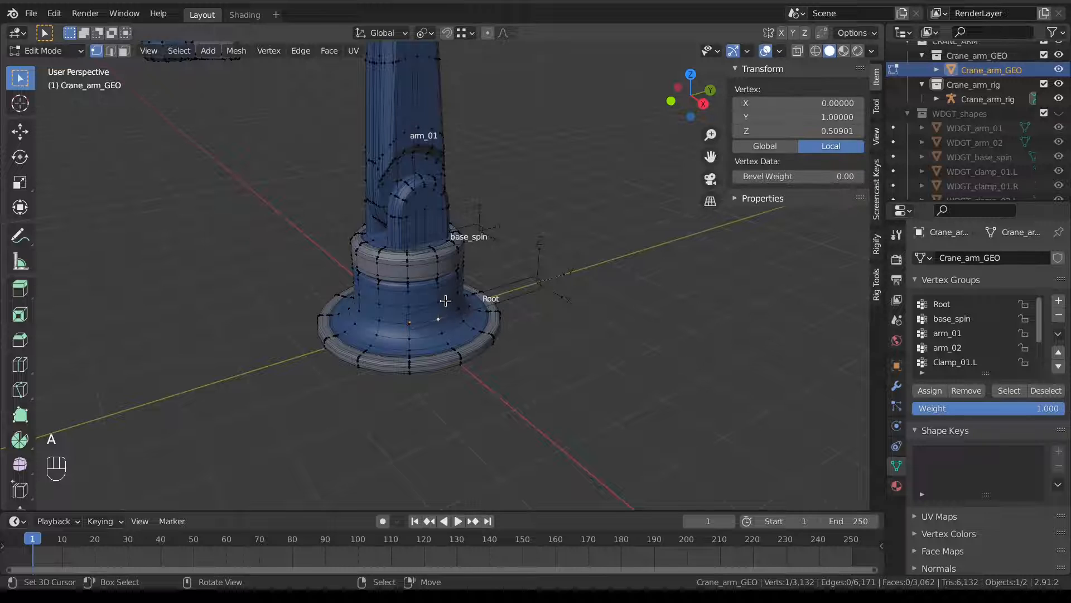
shift+click(424, 212)
shift+click(417, 56)
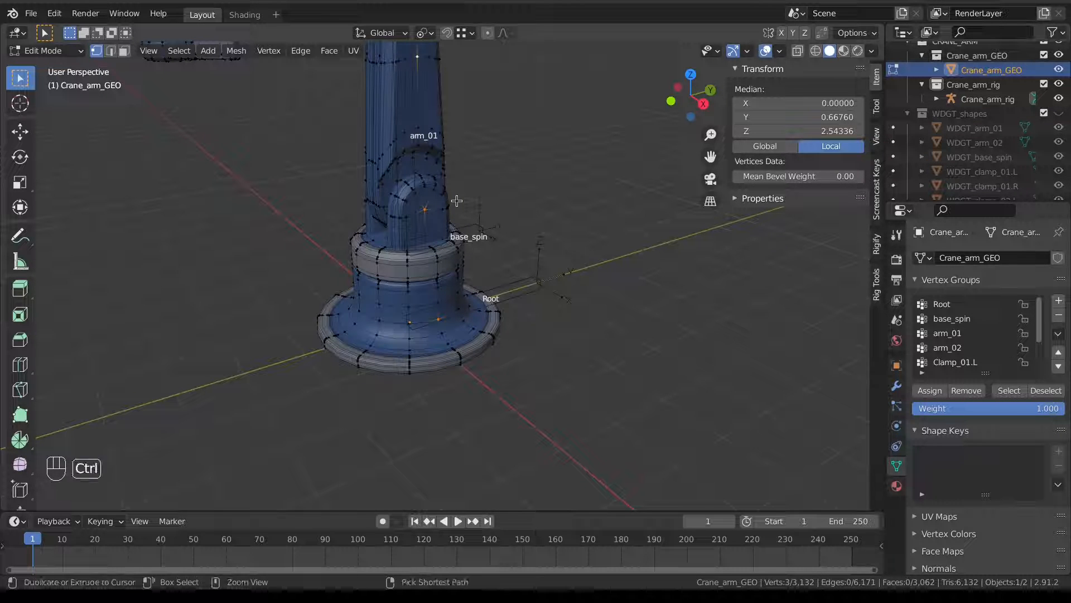
key(ctrl+l)
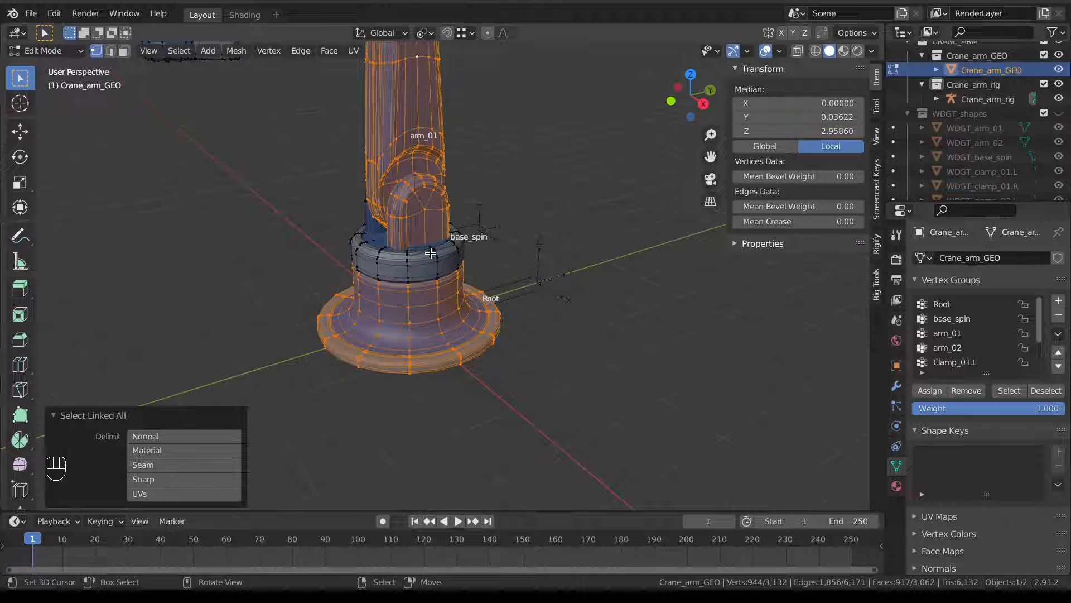
key(a)
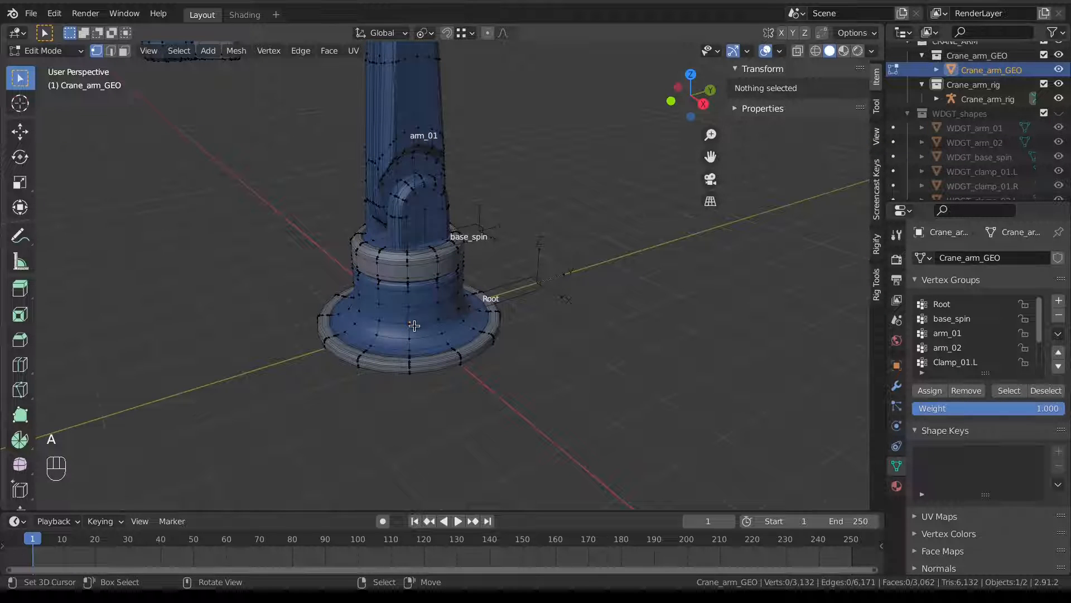
Select all linked geometry of the round base piece and assign it to the Root vertex group
key(l)
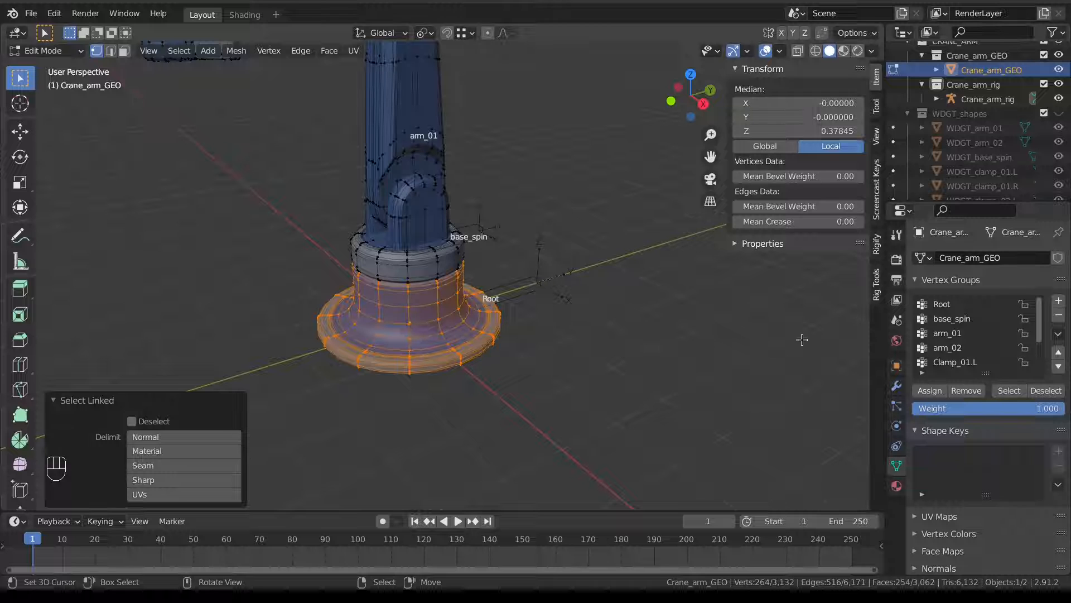
click(961, 308)
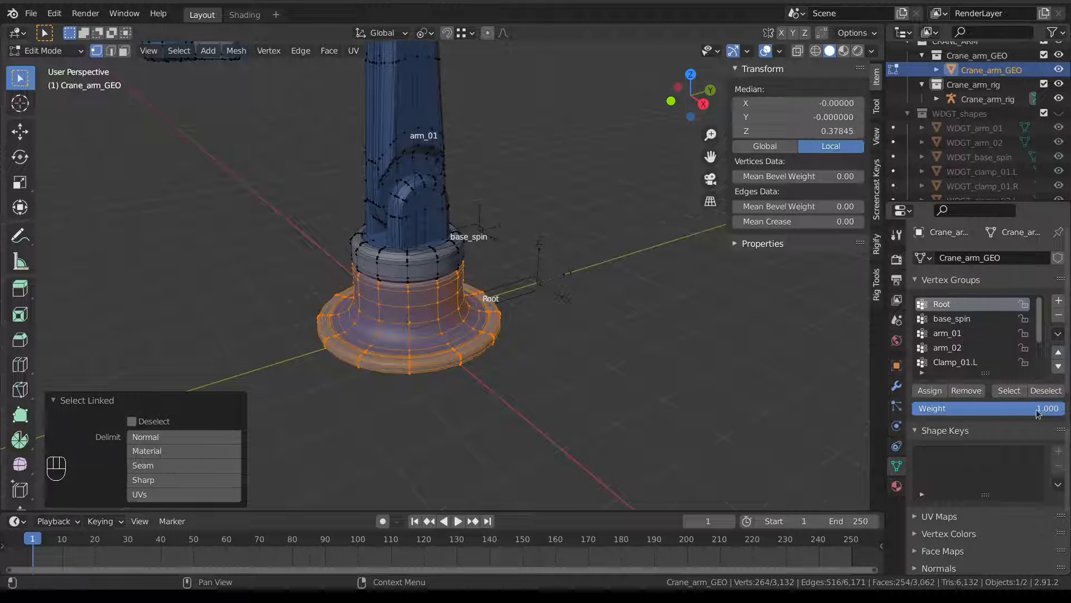
click(930, 390)
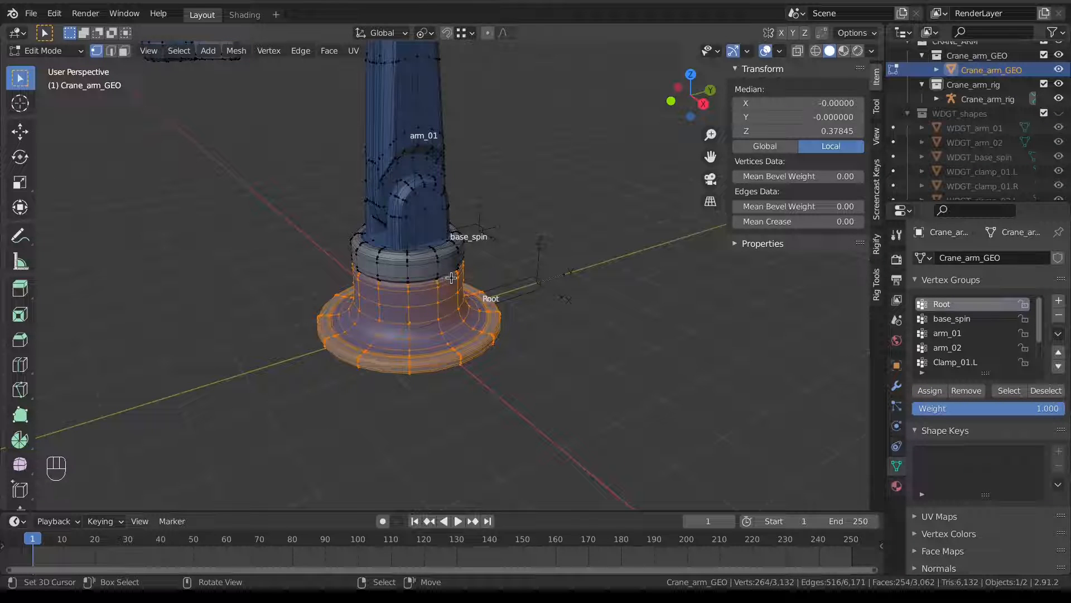
Clear the selection, select the linked geometry of the ring above the base and its two pivot brackets, and assign it to base_spin
key(alt+a)
click(430, 269)
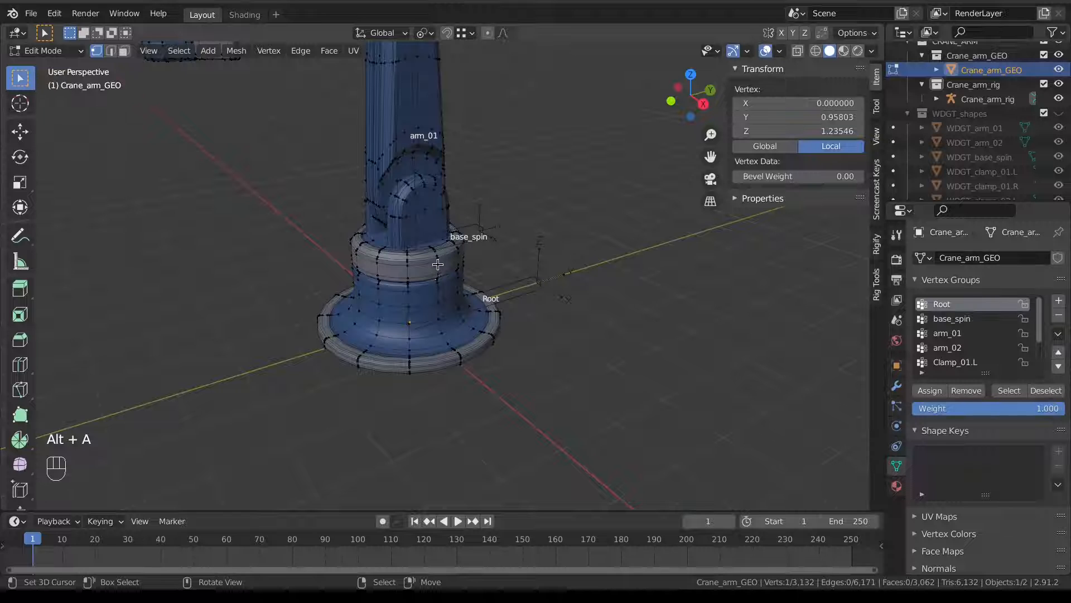
key(l)
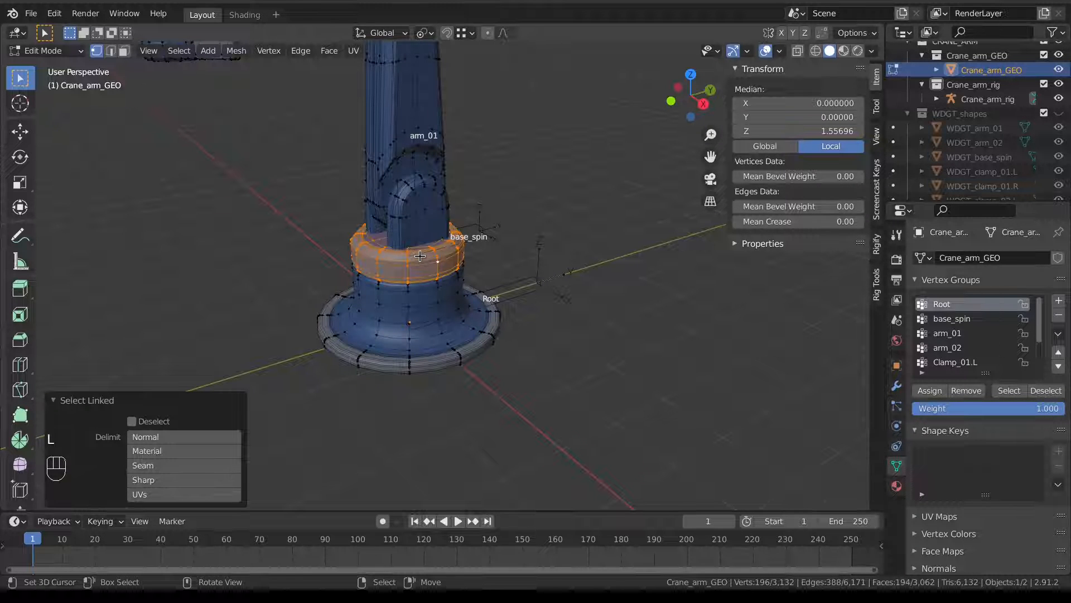
key(l)
middle_drag(372, 228, 302, 235)
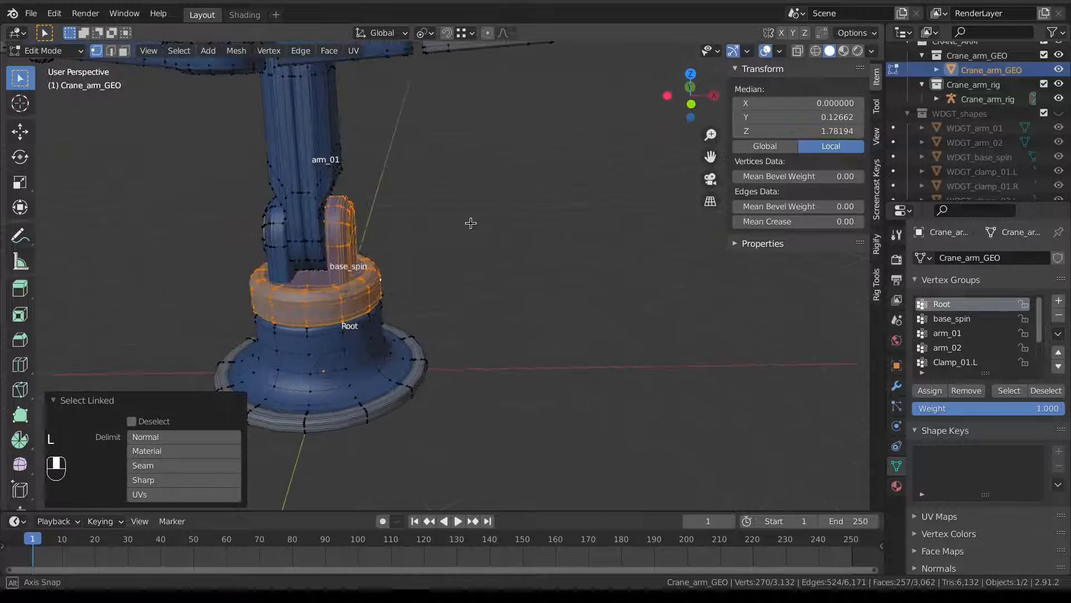
key(l)
middle_drag(424, 282, 419, 258)
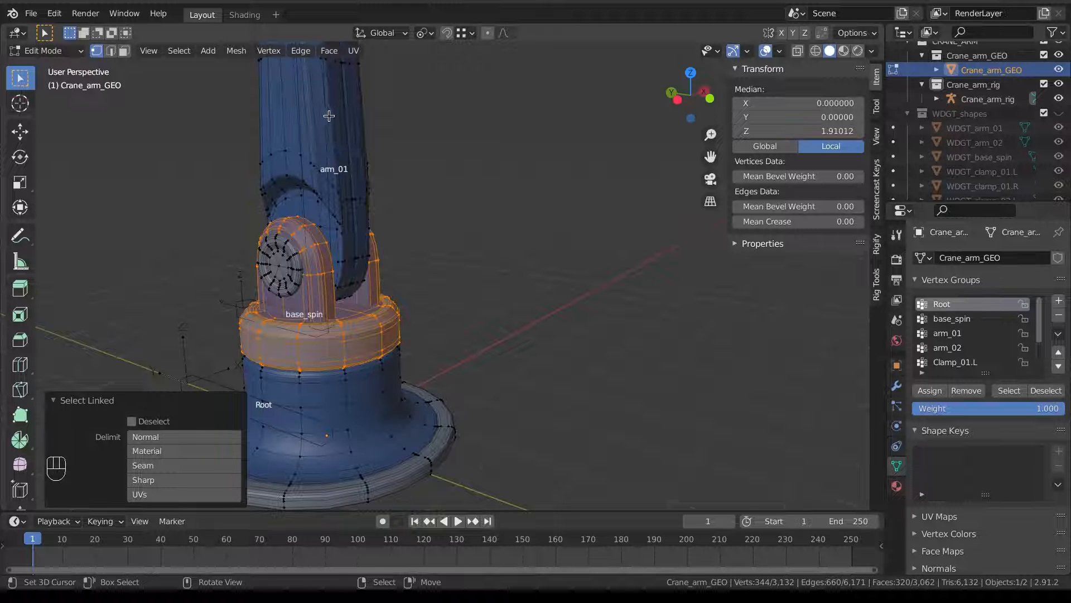
middle_drag(606, 329, 424, 325)
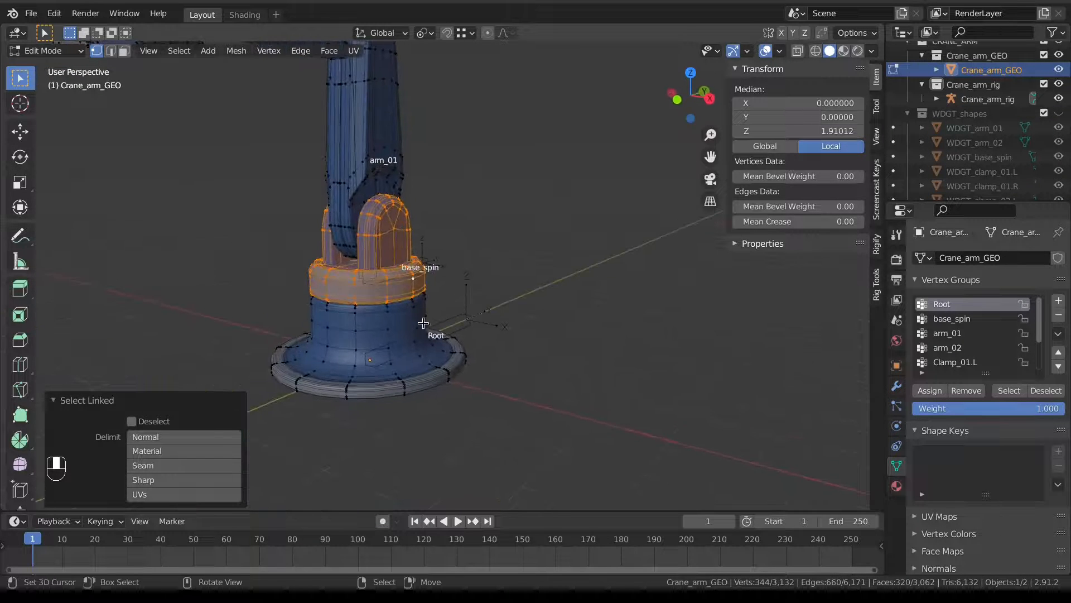
click(972, 319)
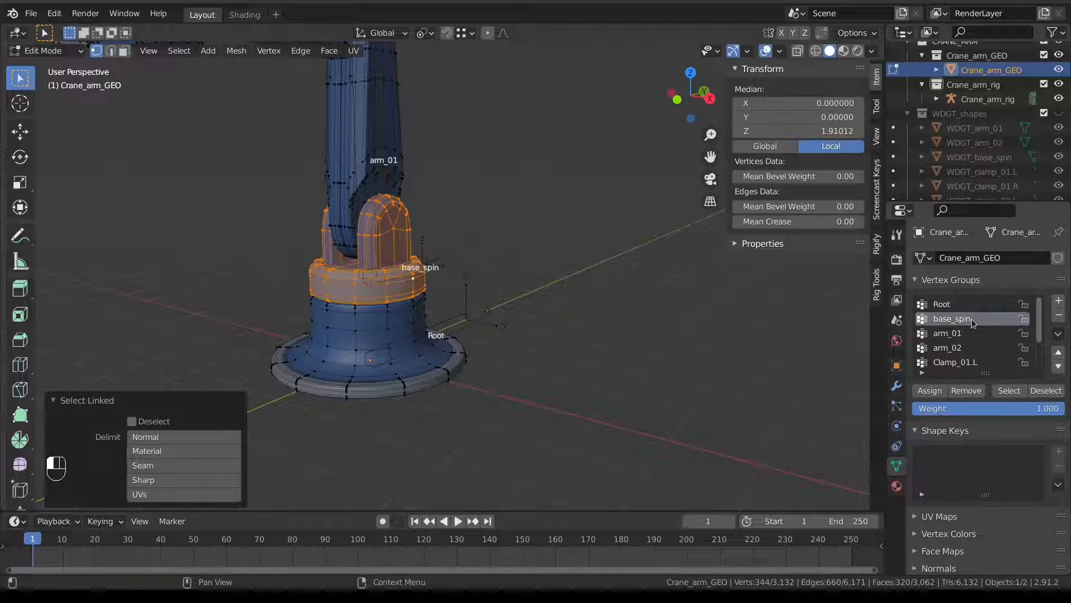
click(927, 390)
Assign only the upright arm and the round pin at its lower pivot to the arm_01 vertex group
shift+middle_drag(401, 254, 420, 330)
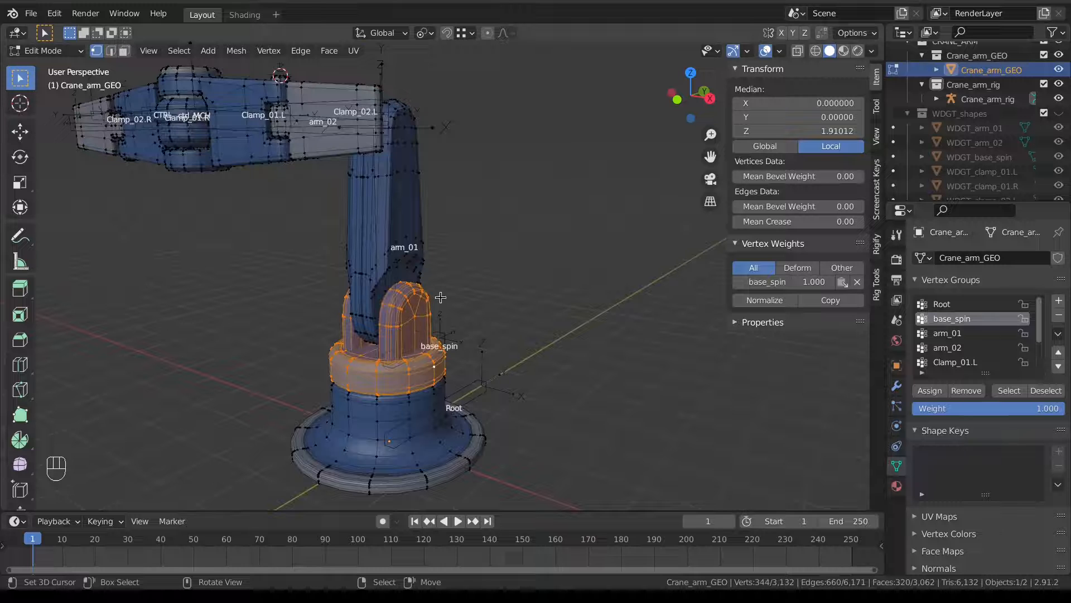
middle_drag(429, 274, 385, 268)
key(alt+a)
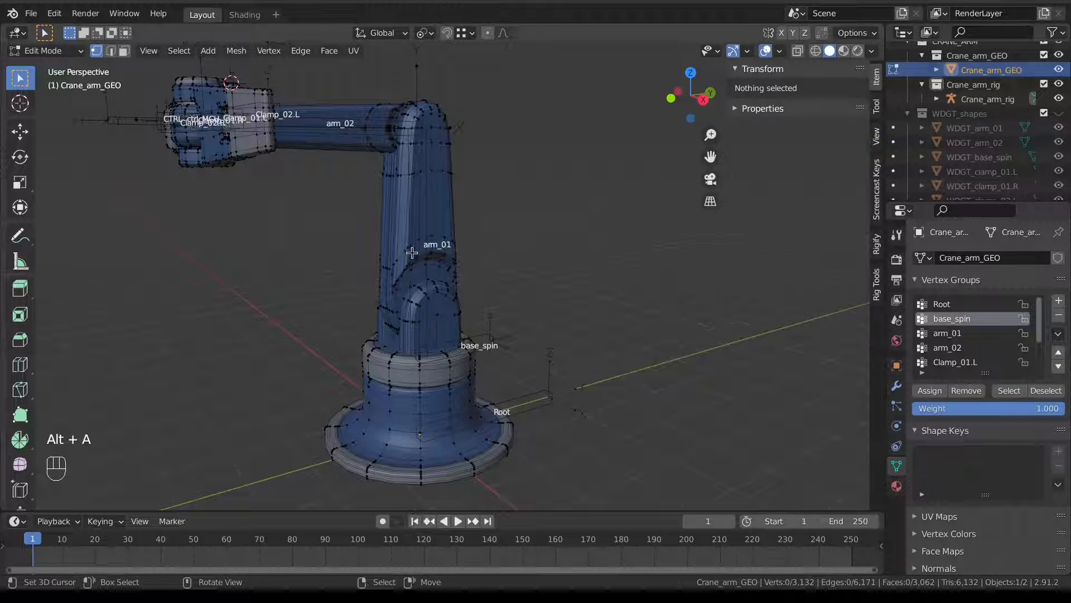
click(412, 245)
key(l)
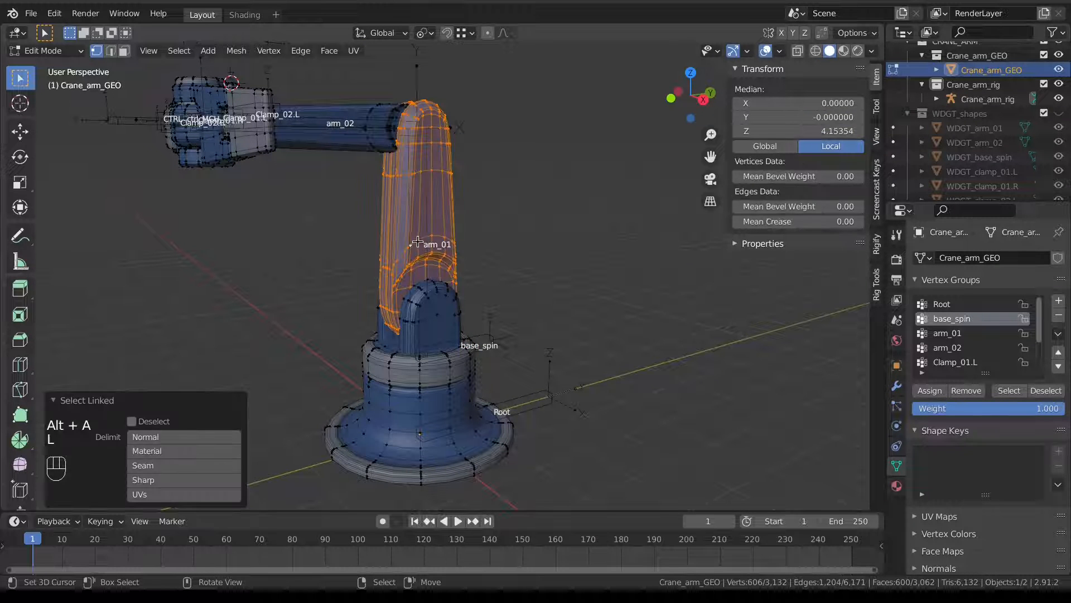
middle_drag(430, 234, 316, 277)
key(l)
click(969, 335)
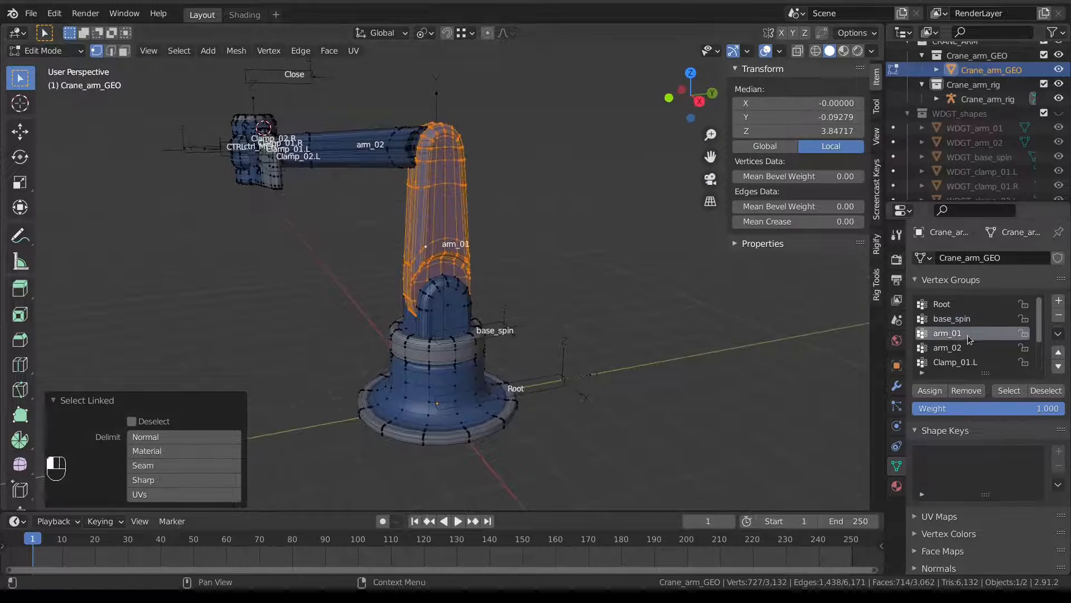
click(930, 391)
Assign only the forearm and the round pin at the elbow joint to the arm_02 vertex group
key(alt+a)
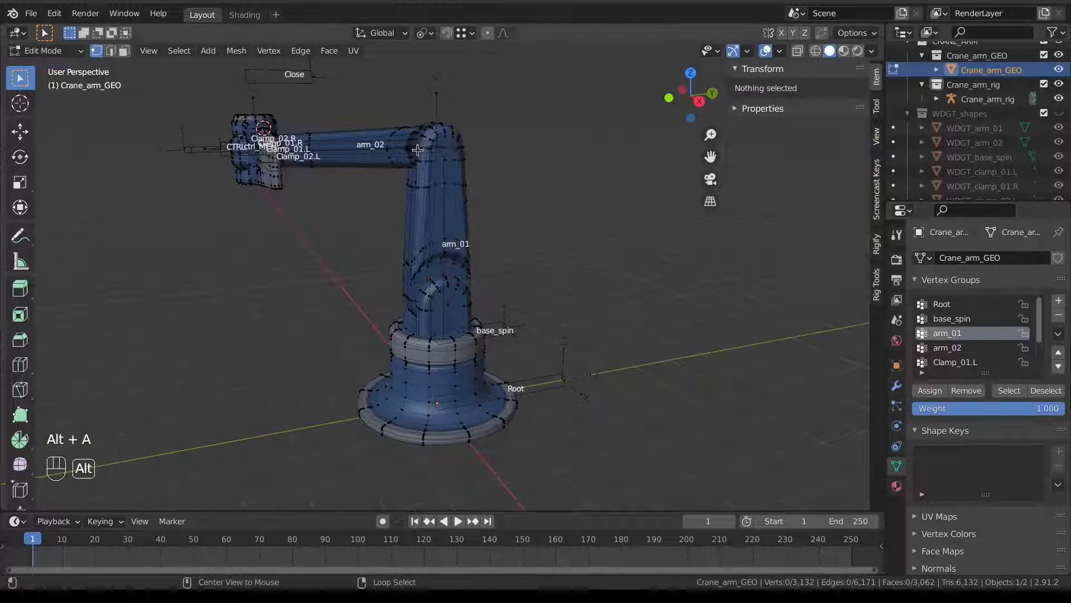
middle_drag(418, 150, 409, 215)
scroll(409, 215, up, 1)
shift+middle_drag(409, 215, 464, 289)
right_click(443, 253)
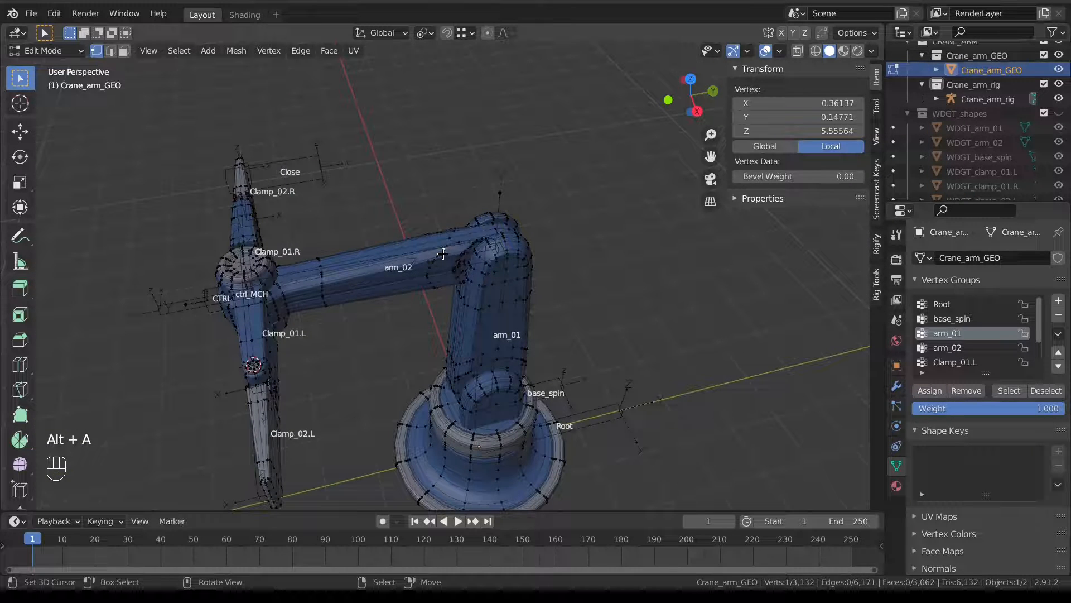
key(l)
middle_drag(443, 253, 296, 225)
scroll(335, 234, up, 3)
key(l)
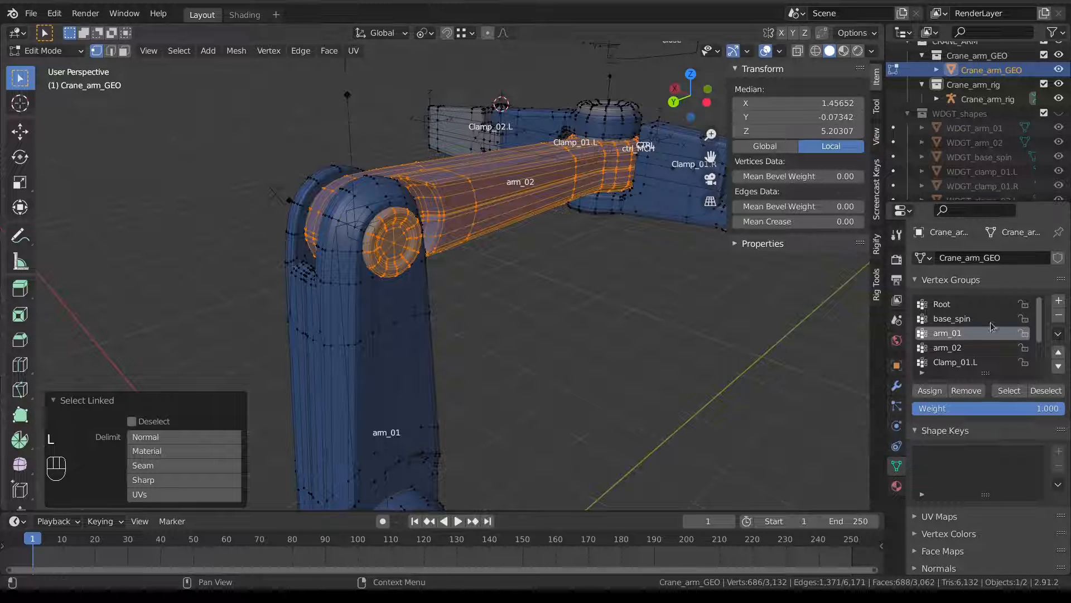
click(947, 347)
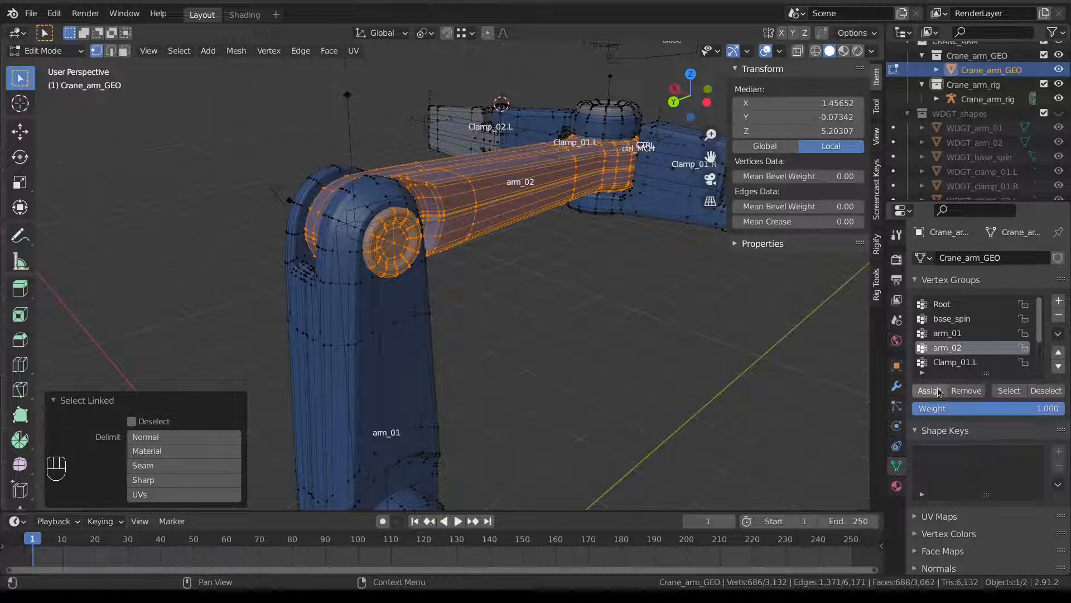
click(939, 391)
Clear the selection and select the linked geometry of the round cap on top of the clamp pivot
scroll(451, 265, down, 4)
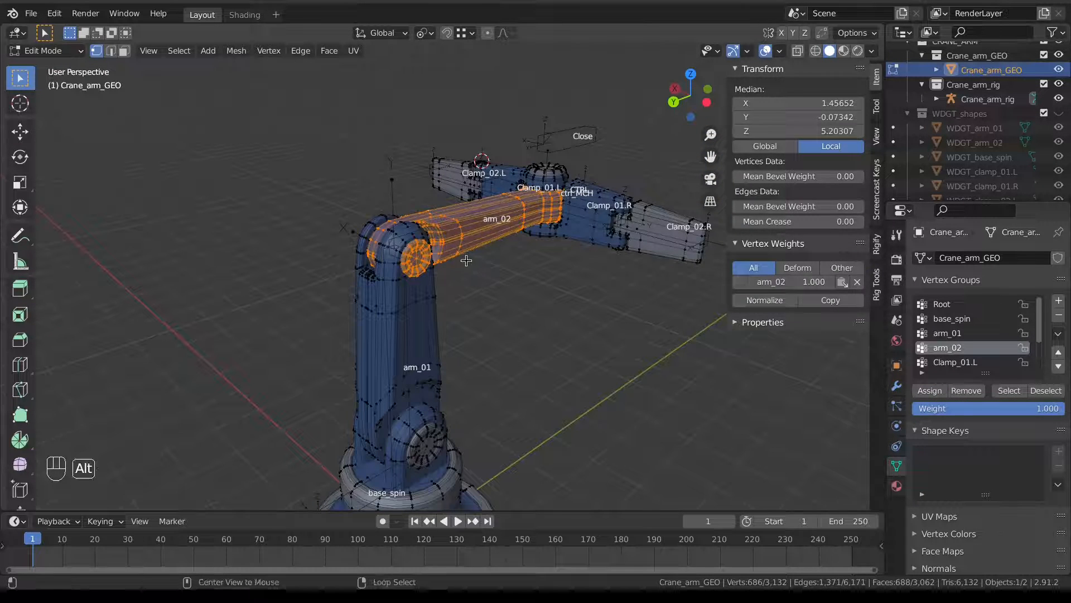
key(alt+a)
shift+middle_drag(511, 232, 417, 271)
middle_drag(418, 272, 428, 310)
scroll(440, 244, up, 3)
shift+middle_drag(442, 240, 409, 286)
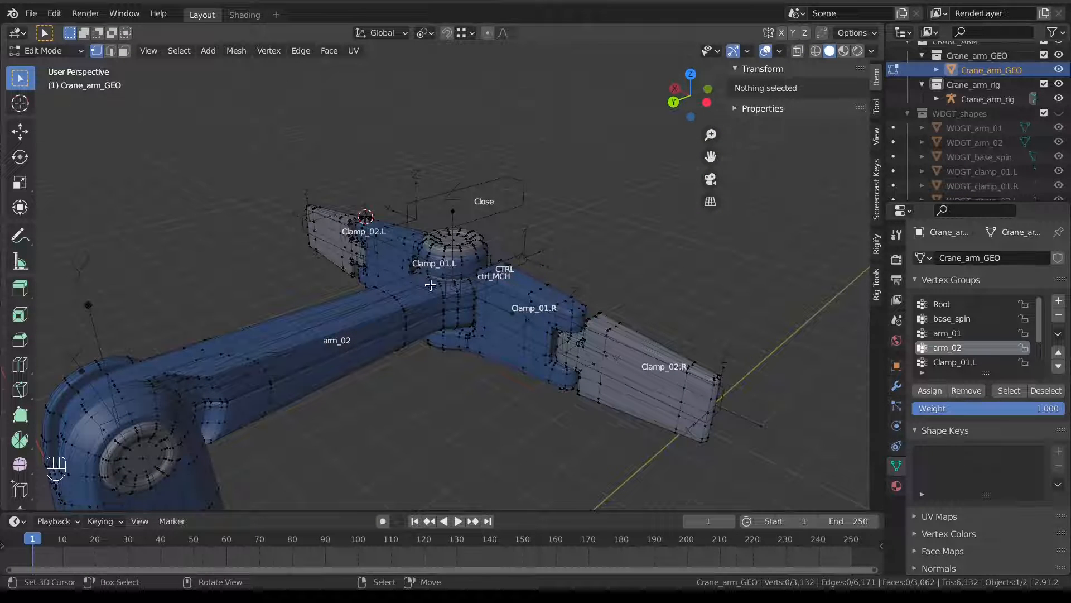
click(455, 239)
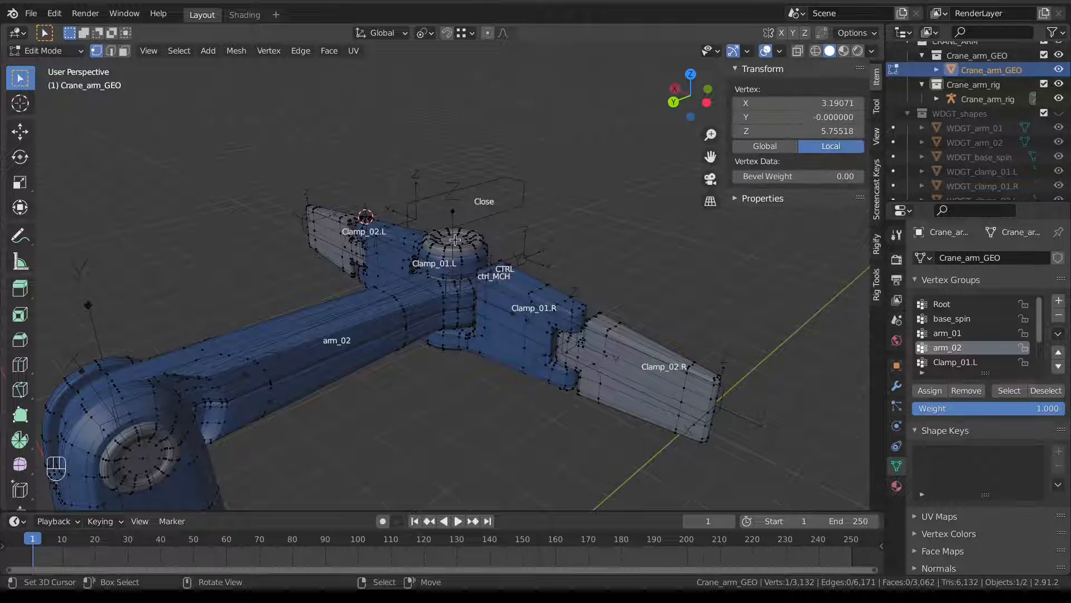
key(l)
middle_drag(455, 239, 441, 283)
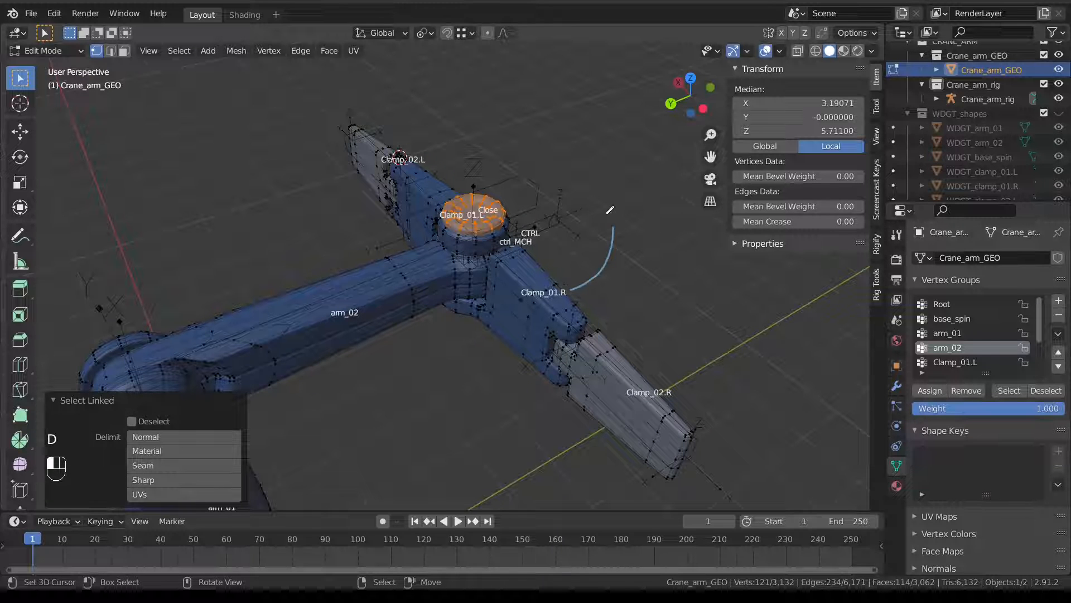
Sketch curved annotation arrows beside the two clamps, and undo the annotations and the preceding selection changes
drag(607, 213, 606, 214)
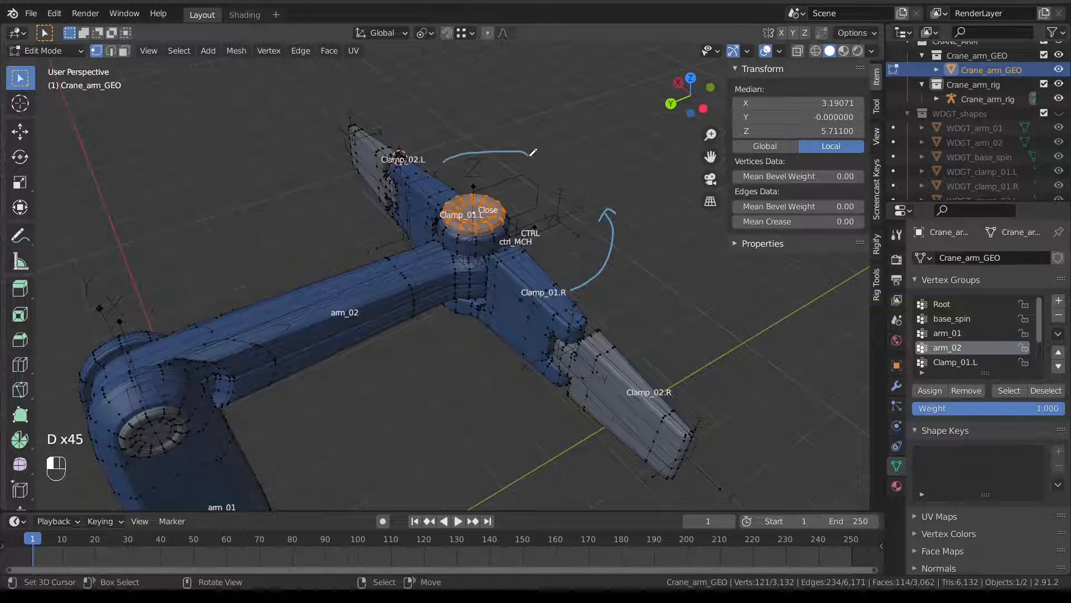
drag(533, 152, 534, 156)
key(ctrl+z)
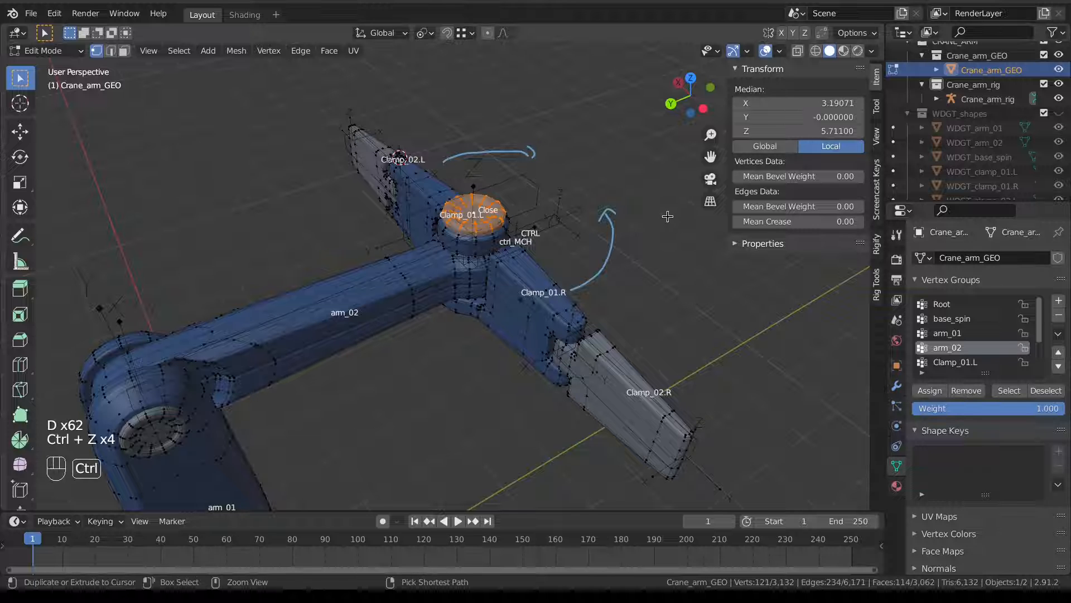
key(ctrl+z)
key(ctrl+z)
key(ctrl+z)
key(ctrl+z)
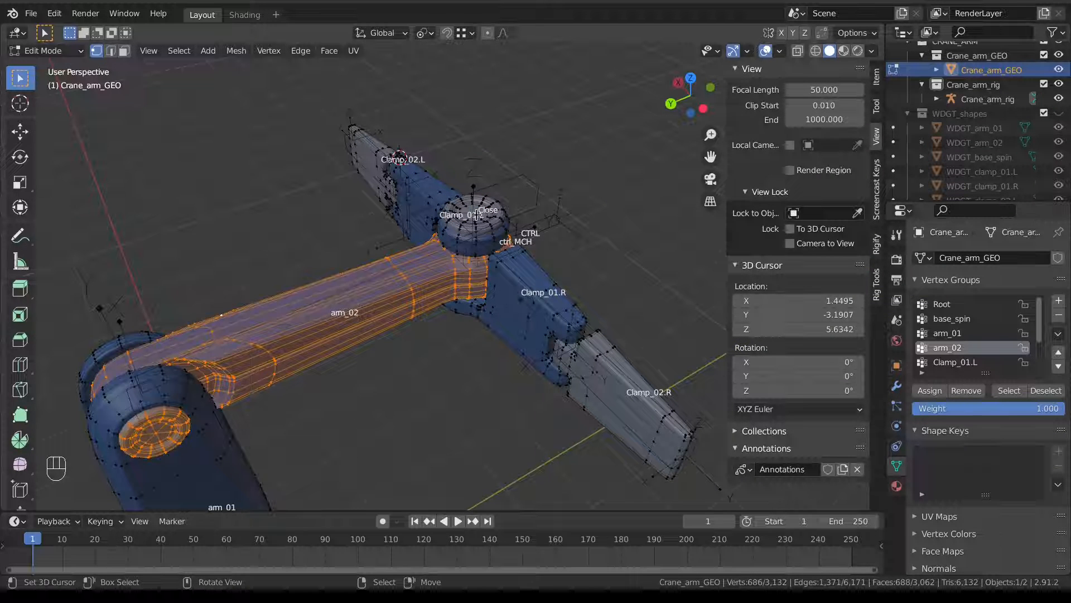
Select all linked geometry of the round cap on the clamp pivot and assign it to the arm_02 vertex group
click(473, 215)
key(l)
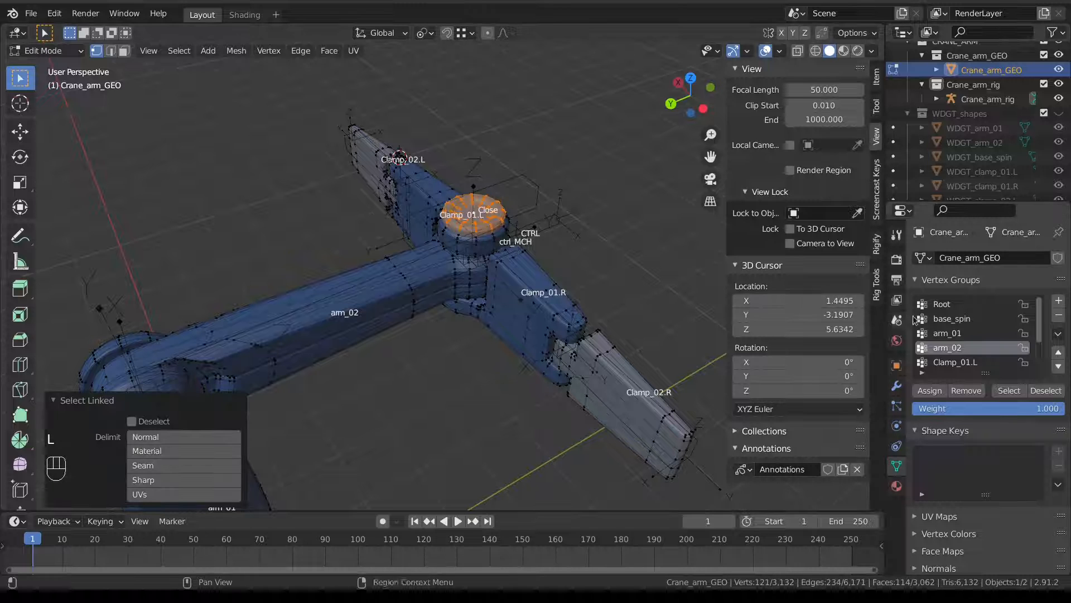
click(936, 391)
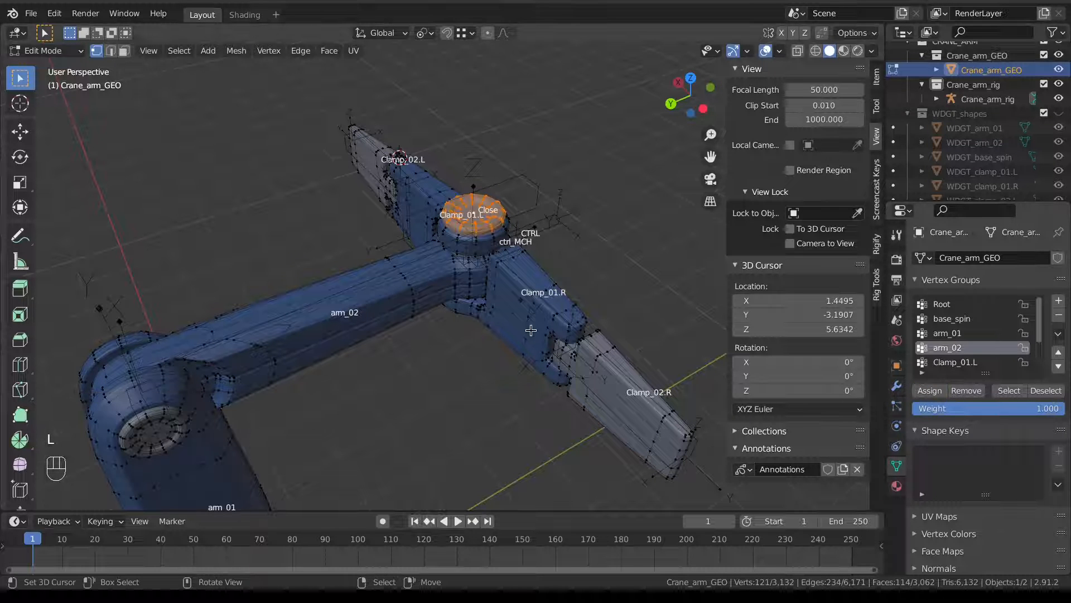
Select the linked geometry of the inner clamp piece at the Clamp_01.L bone and assign it to the Clamp_01.L vertex group
middle_drag(523, 320, 346, 287)
click(414, 272)
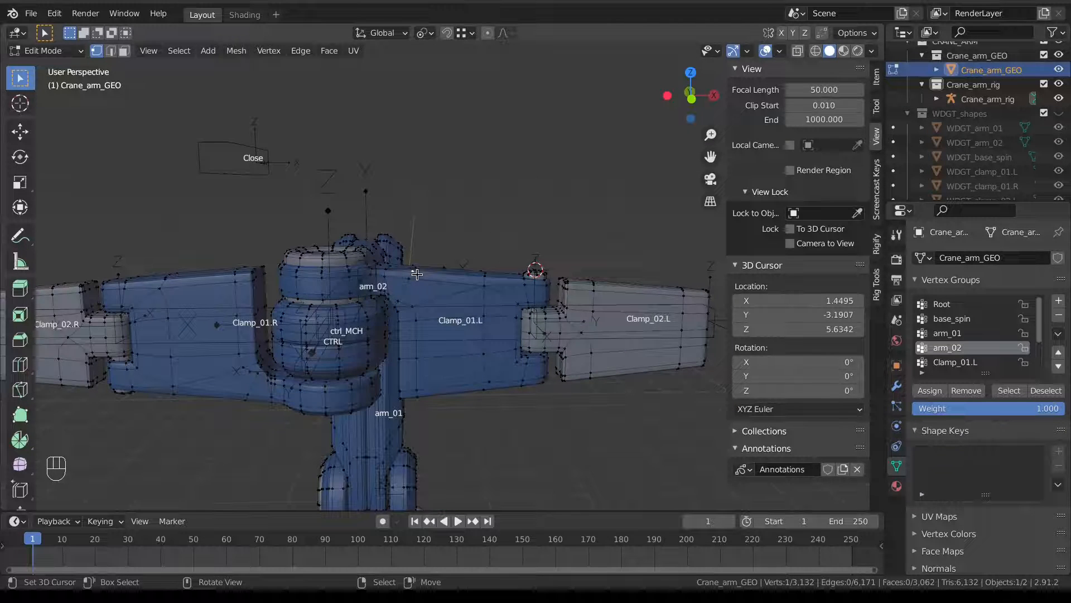
key(l)
scroll(424, 279, down, 3)
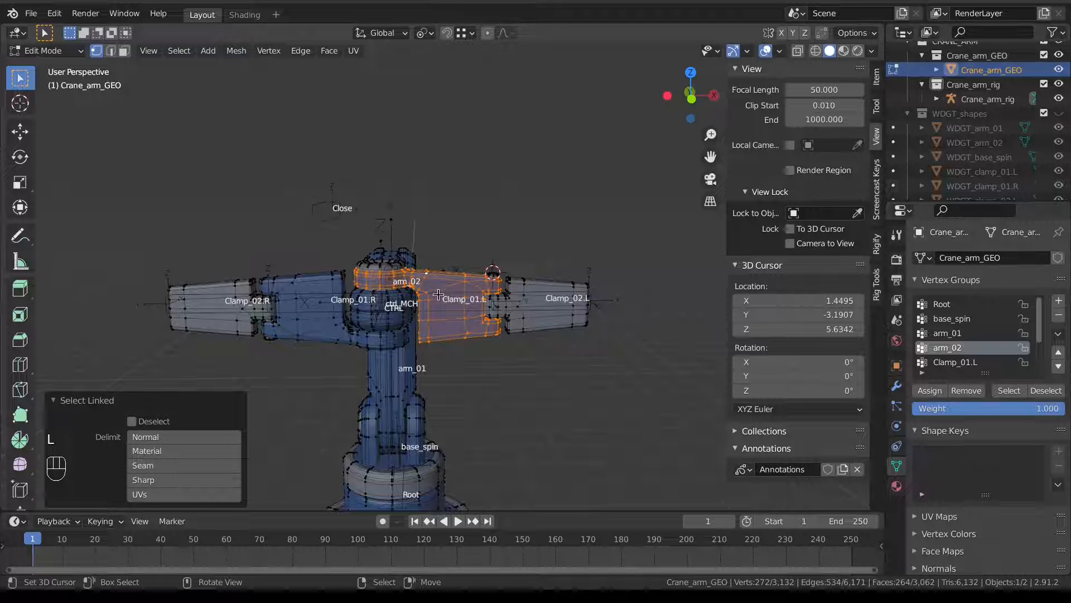
click(980, 363)
scroll(960, 370, down, 2)
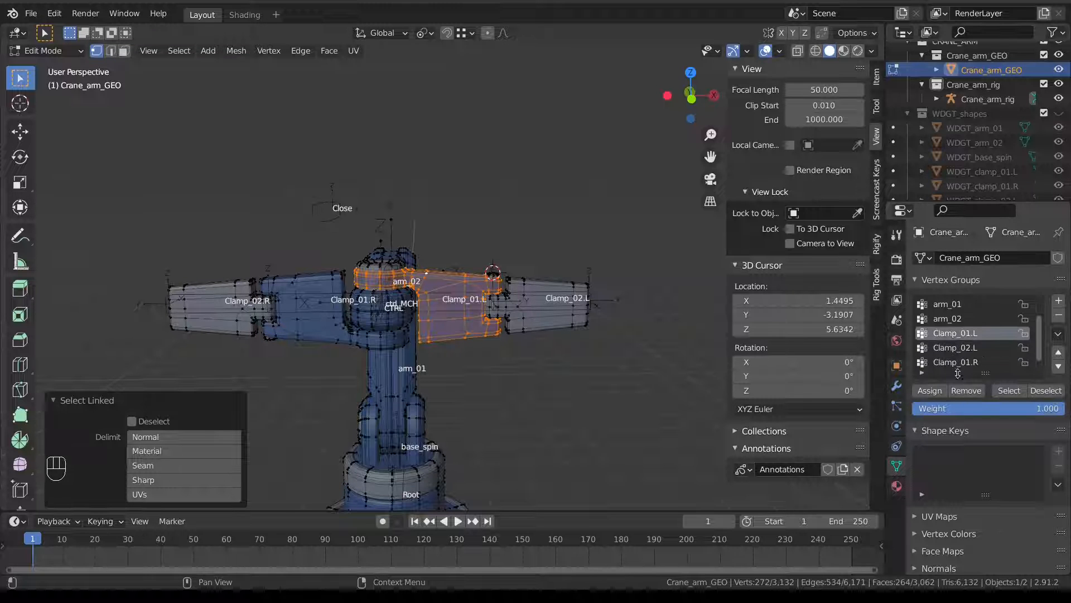
click(929, 391)
Assign only the outer clamp piece at the Clamp_02.L bone and the small round pin at its hinge to the Clamp_02.L vertex group
middle_drag(502, 318, 497, 338)
scroll(497, 338, up, 3)
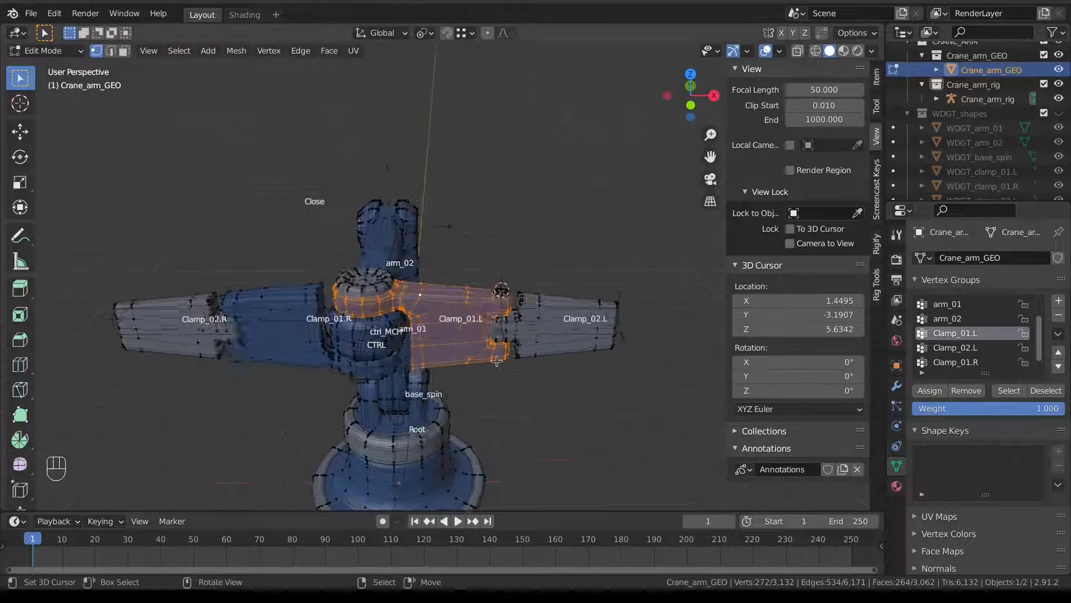
key(a)
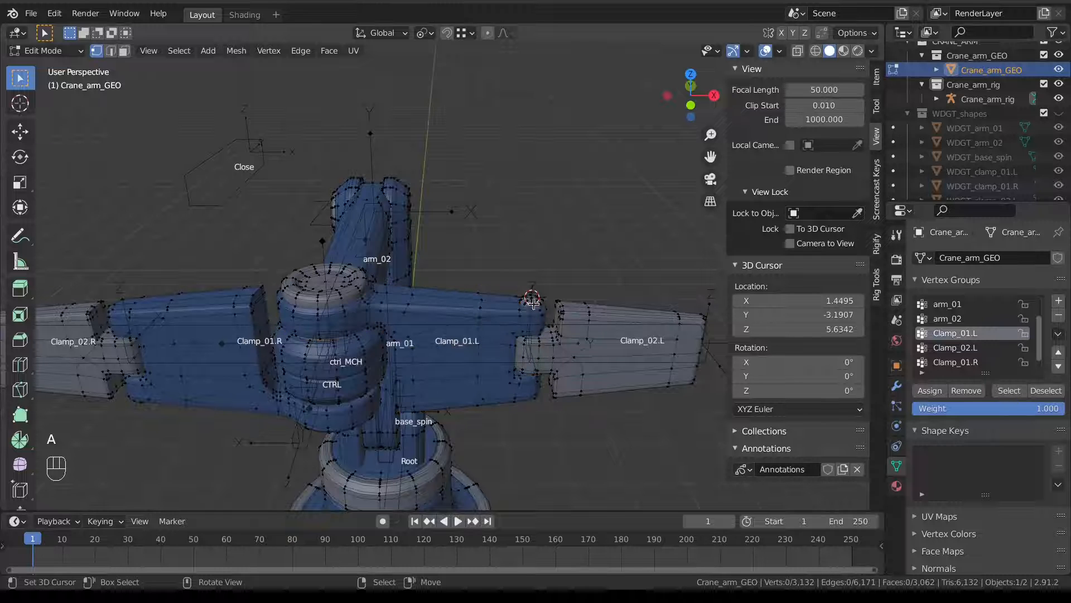
key(l)
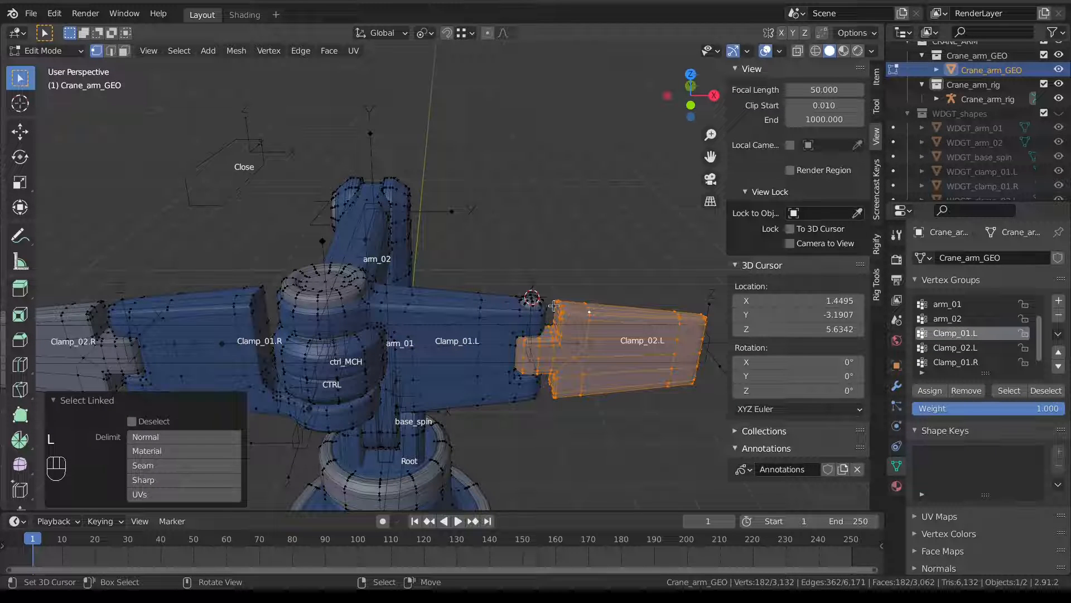
click(986, 348)
click(937, 394)
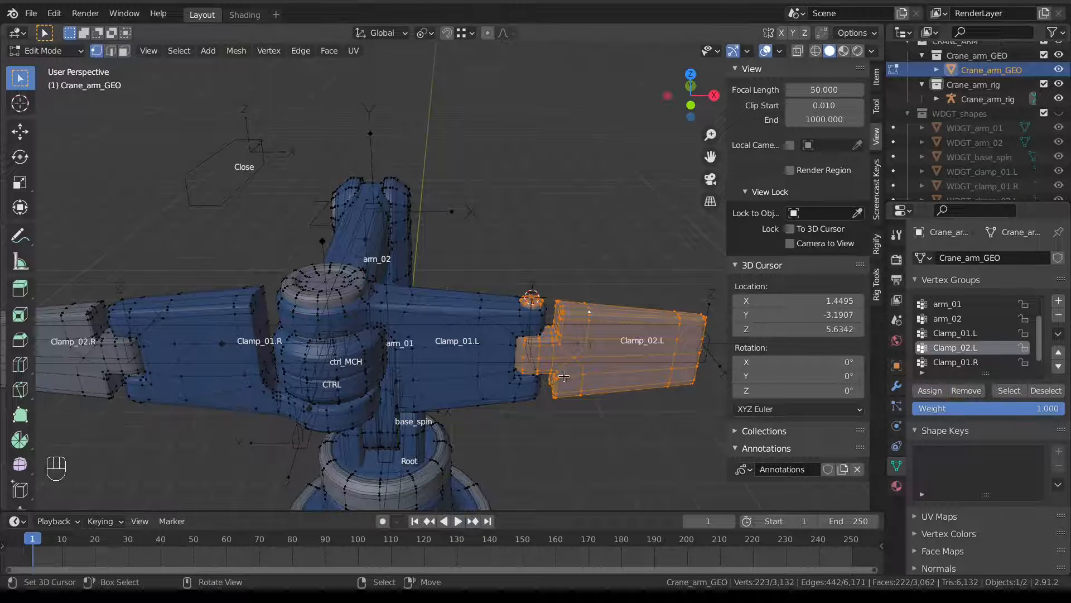
Select the linked geometry of the inner clamp piece at the Clamp_01.R bone and assign it to the Clamp_01.R vertex group
shift+middle_drag(234, 338, 353, 317)
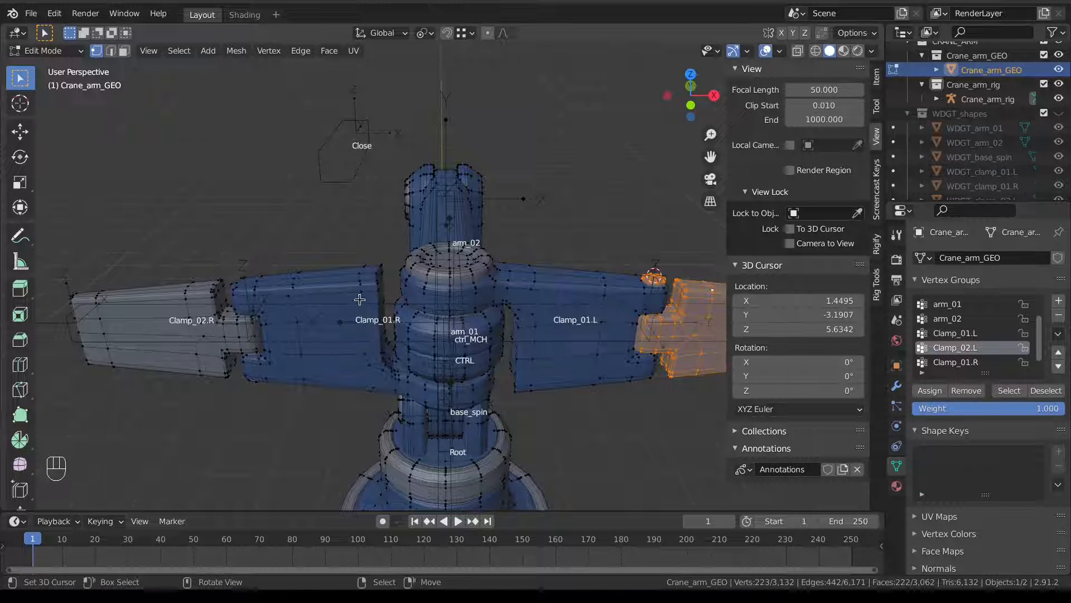
key(alt+a)
key(l)
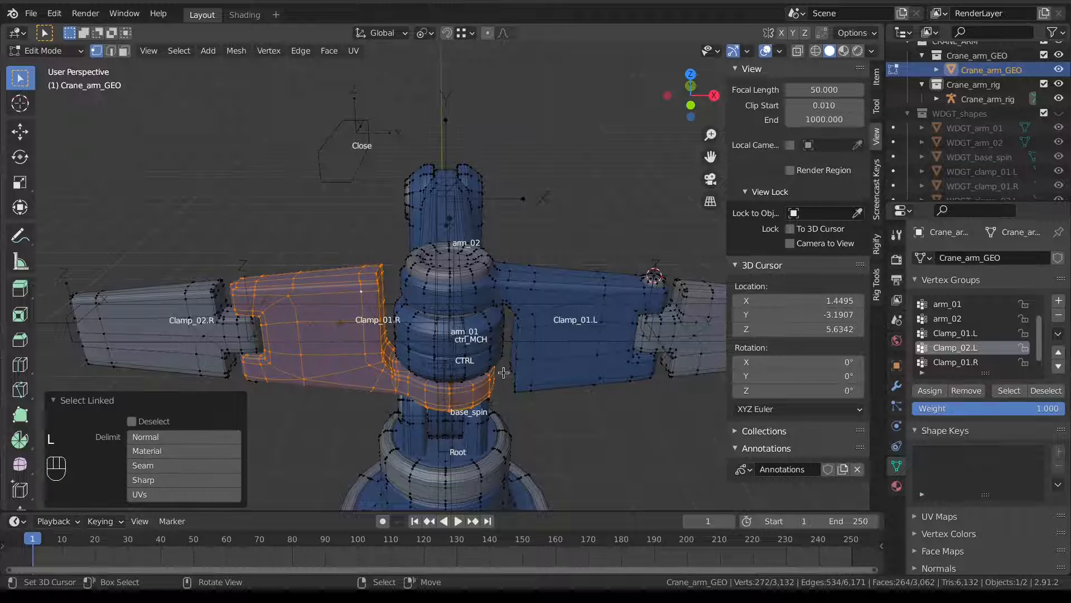
scroll(1006, 363, down, 1)
click(977, 348)
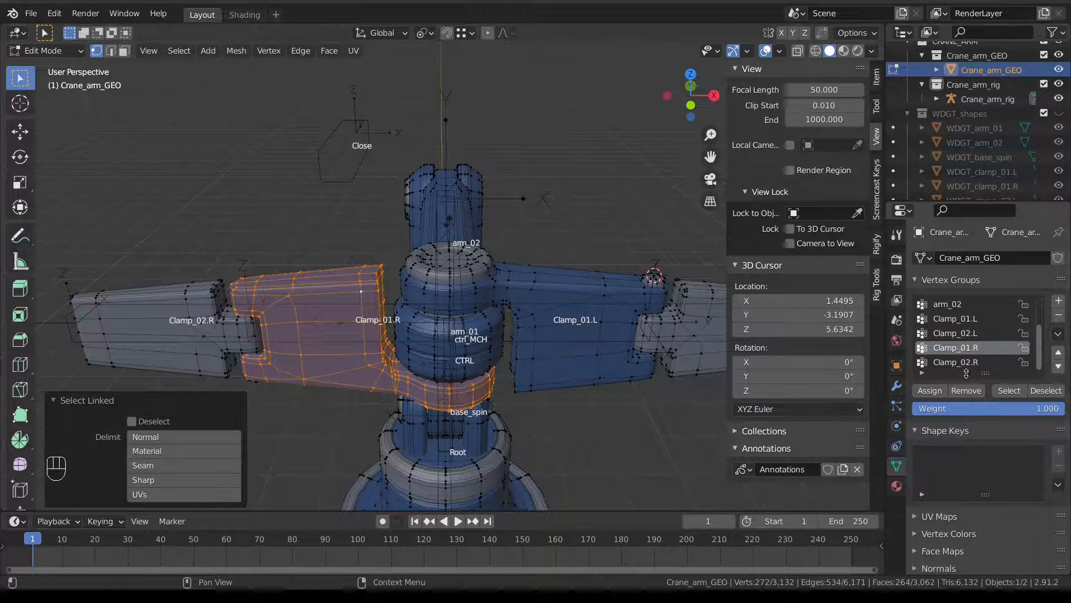
click(930, 395)
click(935, 392)
Assign only the outer clamp piece at the Clamp_02.R bone and its small hinge pin to the Clamp_02.R vertex group
key(alt+a)
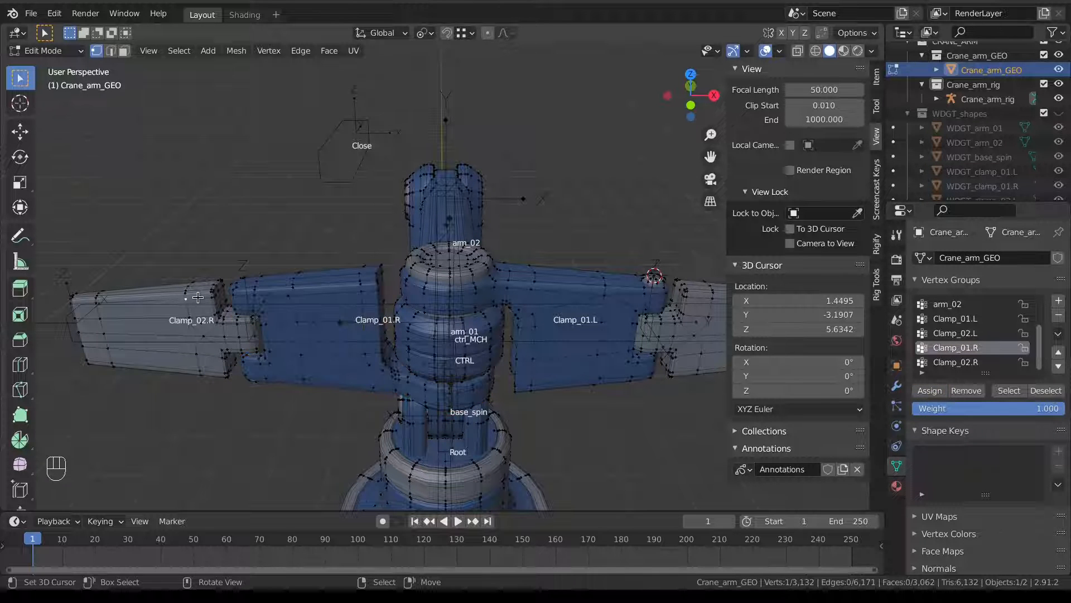
key(l)
middle_drag(197, 298, 246, 329)
click(955, 362)
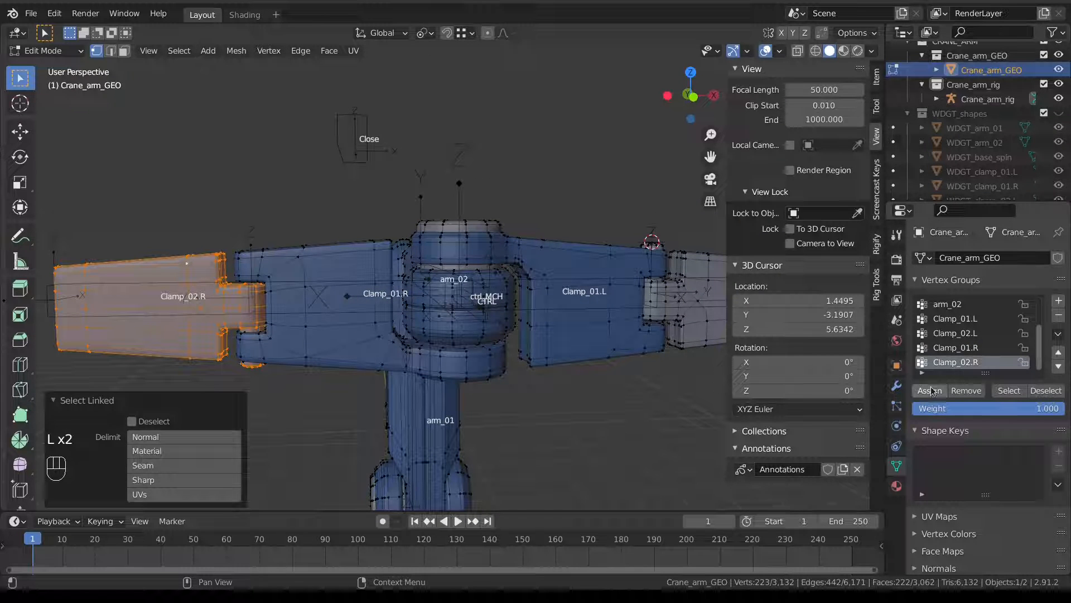
click(929, 391)
Put Crane_arm_rig in Pose Mode and try moving the CTRL bone, cancelling the move
scroll(510, 317, down, 3)
middle_drag(510, 316, 386, 312)
key(Tab)
click(319, 330)
right_click(358, 306)
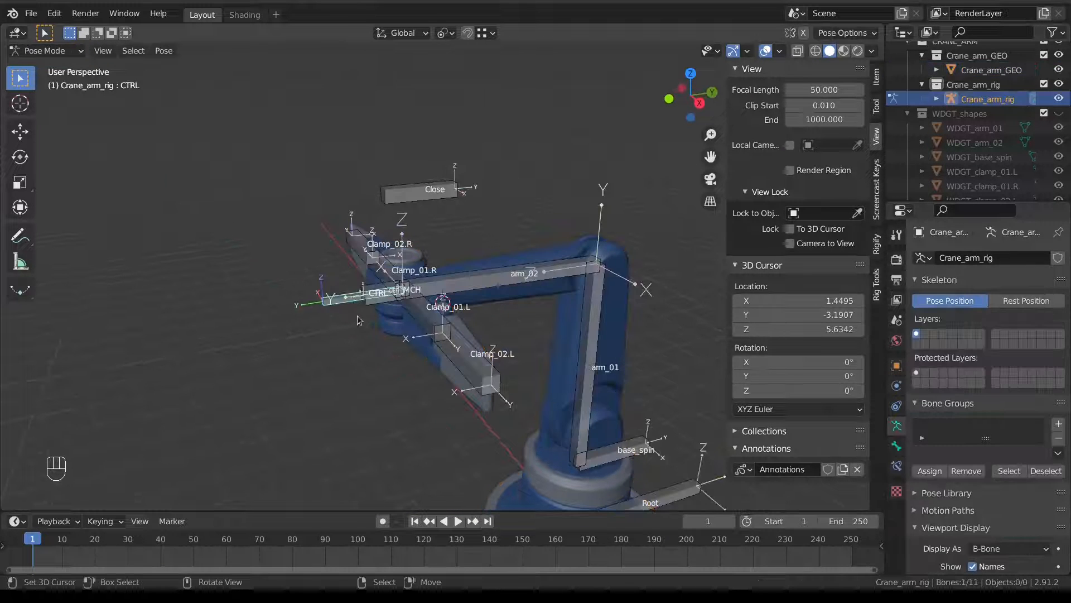
key(g)
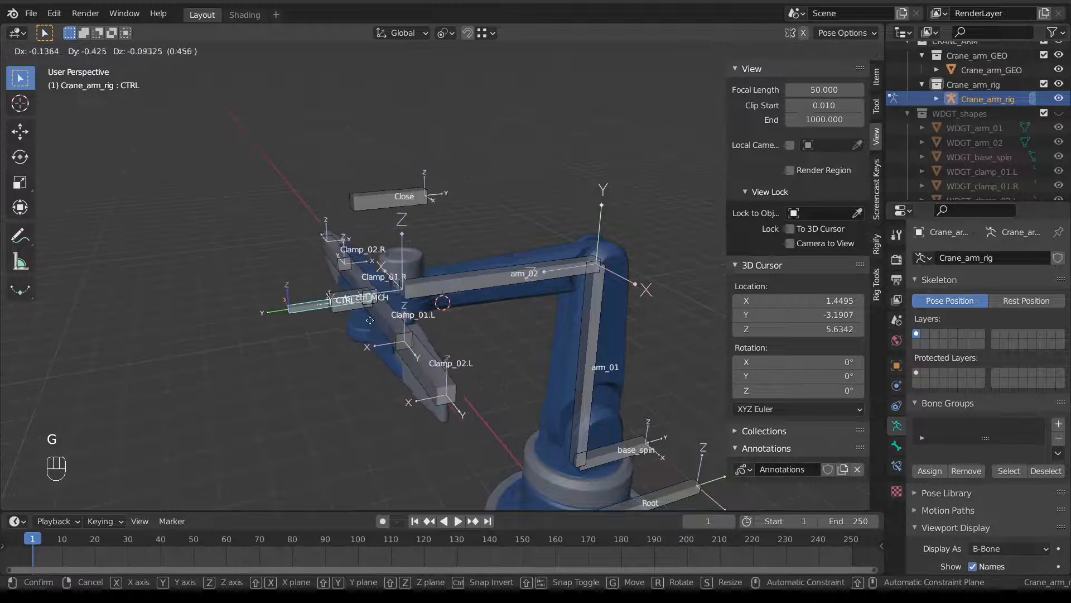
right_click(408, 303)
Test the arm_02 bone by rotating it from two viewing angles, cancelling each rotation
right_click(458, 287)
key(r)
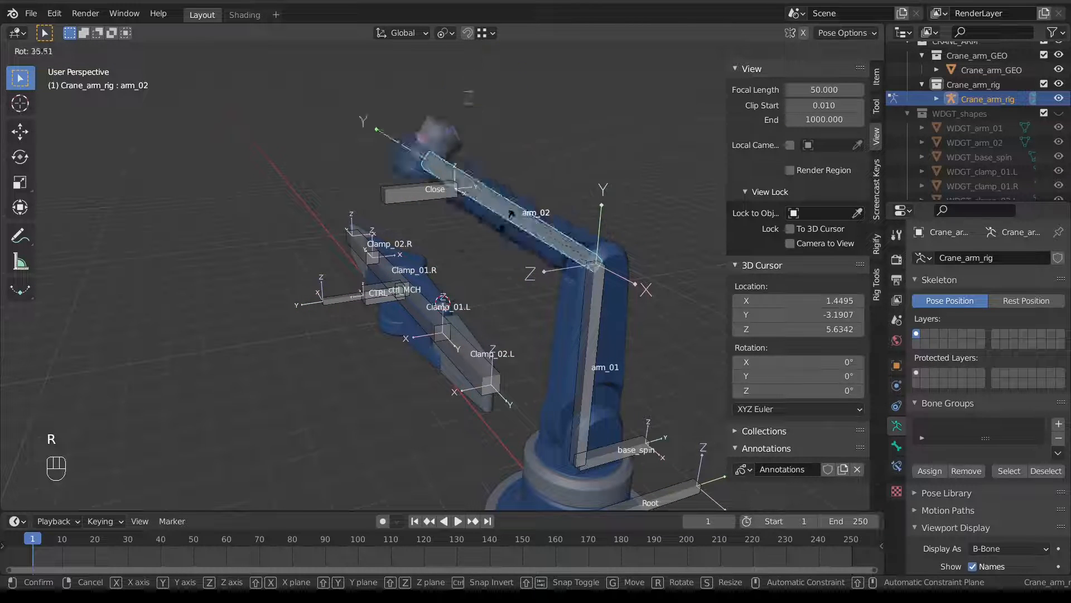
right_click(508, 227)
middle_drag(484, 241, 478, 233)
key(r)
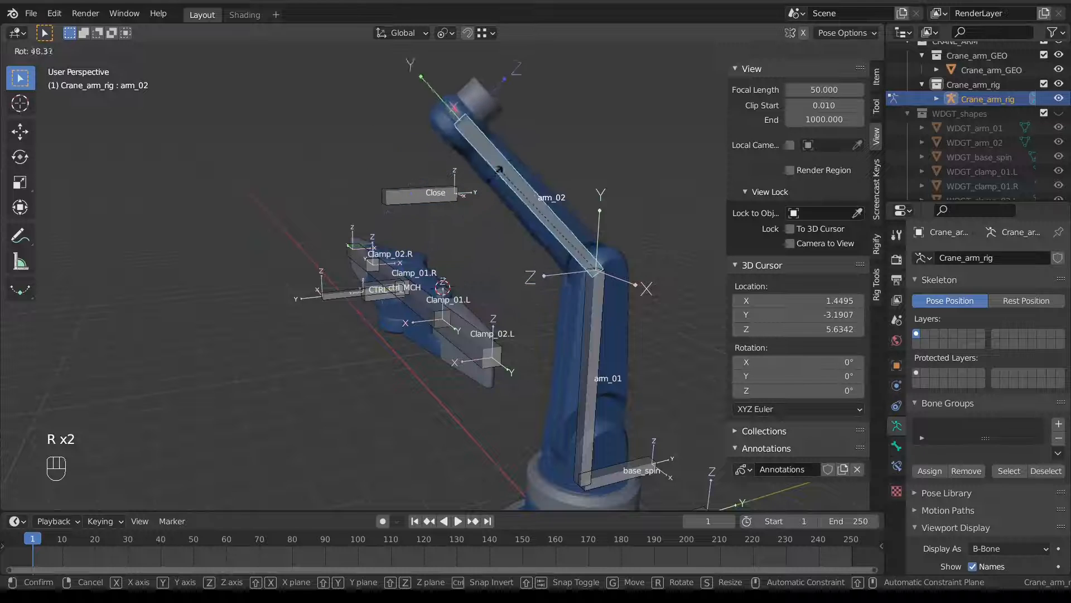
right_click(499, 193)
Test the arm_01 bone by rotating it in perspective and in the right side view, cancelling each rotation
shift+middle_drag(503, 310, 395, 192)
right_click(491, 262)
key(r)
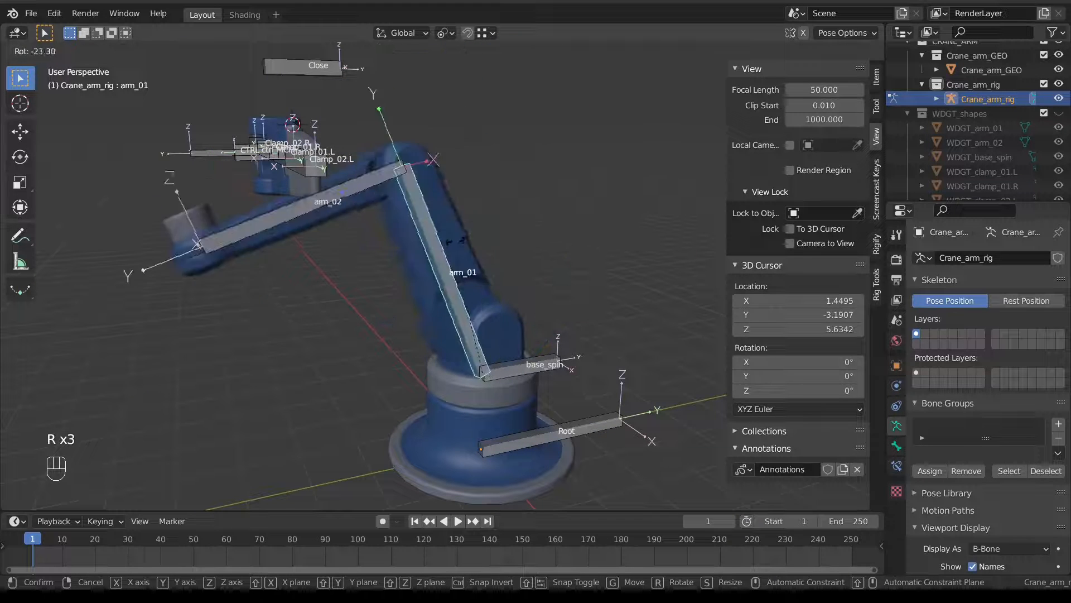
right_click(501, 260)
key(KP_3)
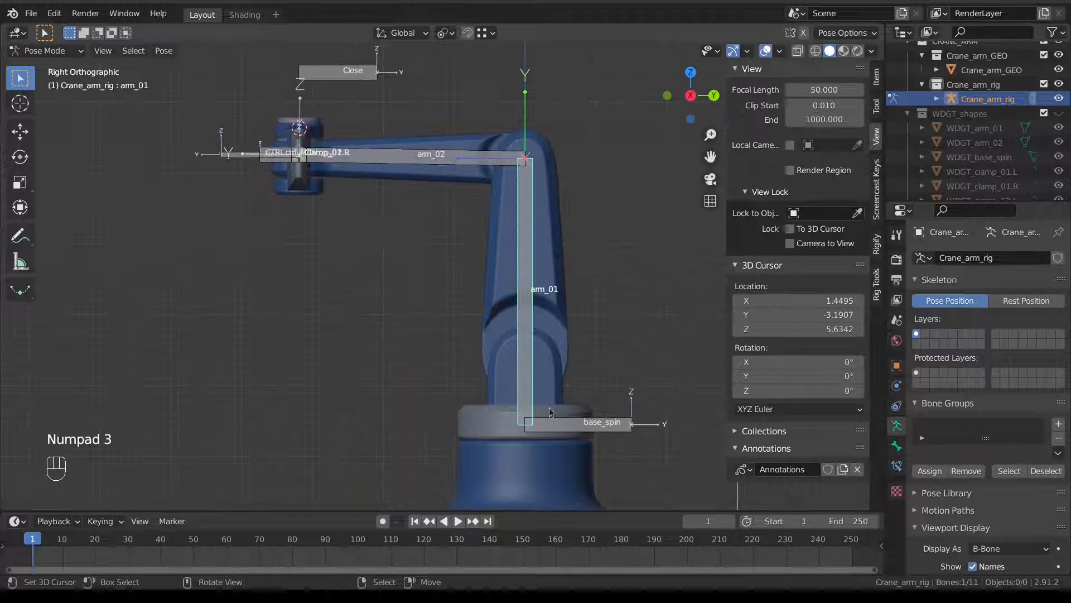
key(r)
right_click(586, 395)
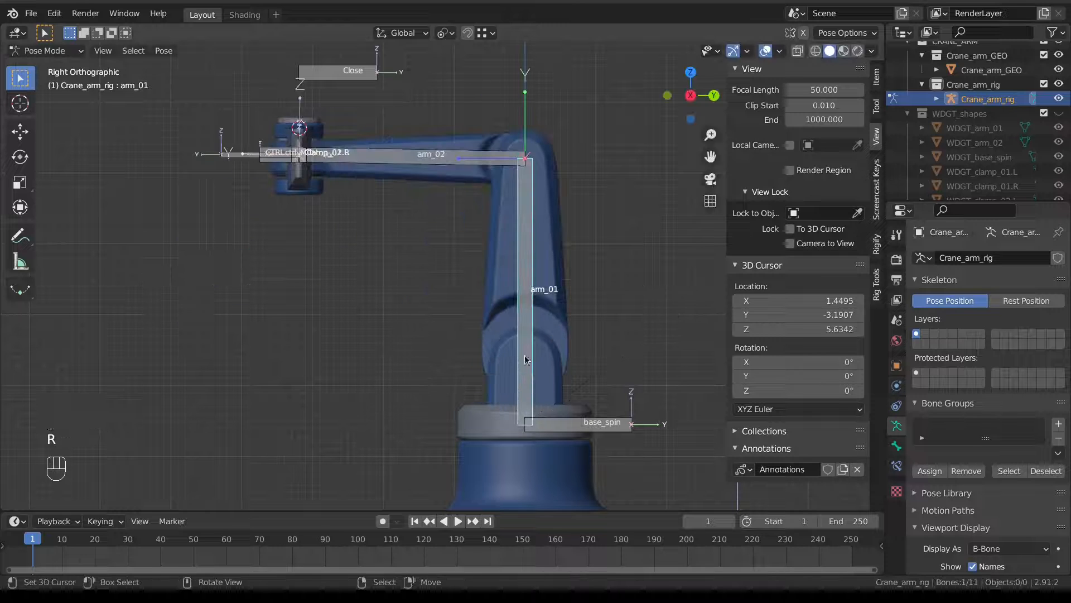
Try moving the base_spin bone to test how its geometry follows, and revert each move
middle_drag(525, 355, 746, 368)
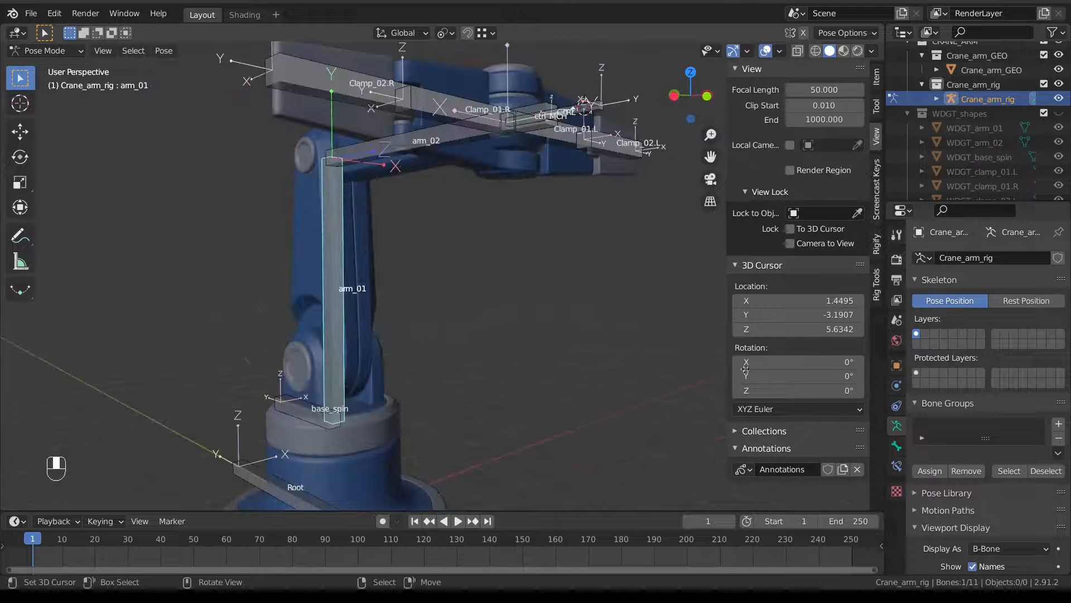
middle_drag(299, 373, 443, 310)
drag(452, 355, 476, 367)
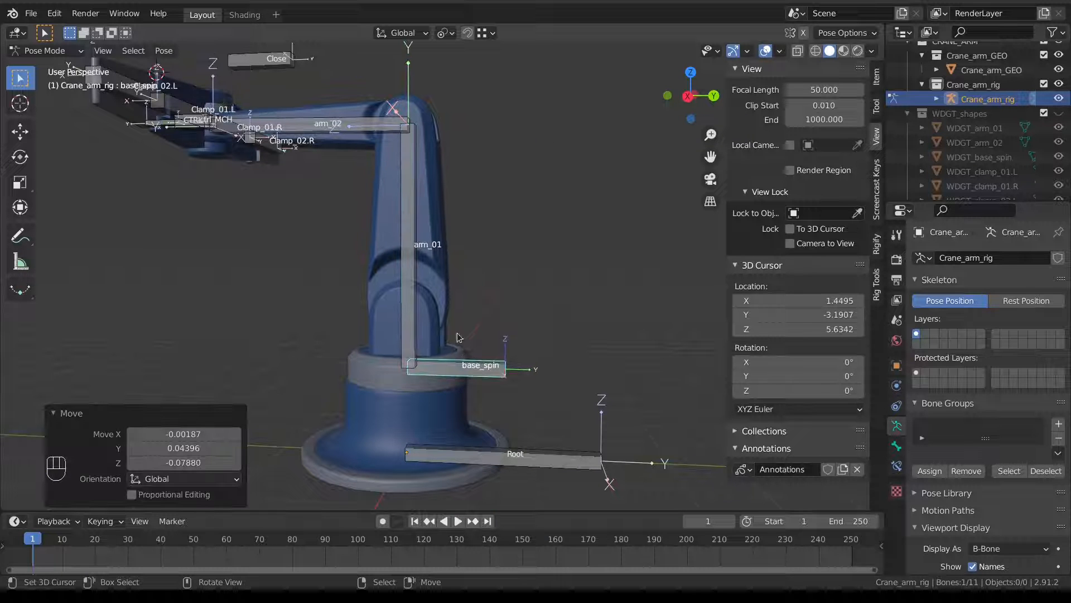
key(ctrl+z)
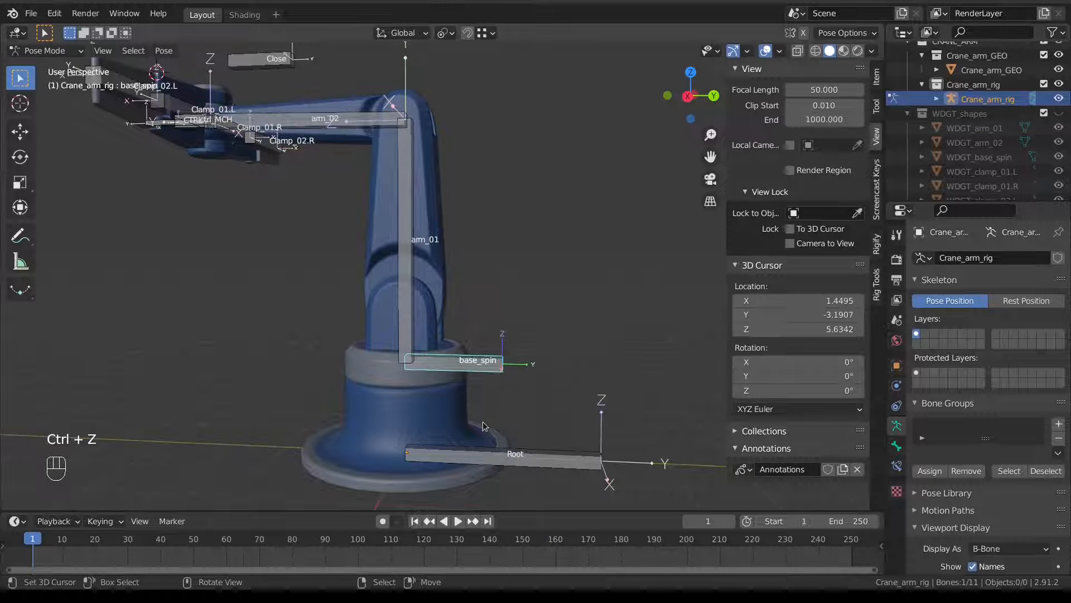
key(g)
right_click(481, 375)
Try moving the Root bone to test how the whole crane follows, and cancel the move
right_click(497, 454)
scroll(497, 433, down, 4)
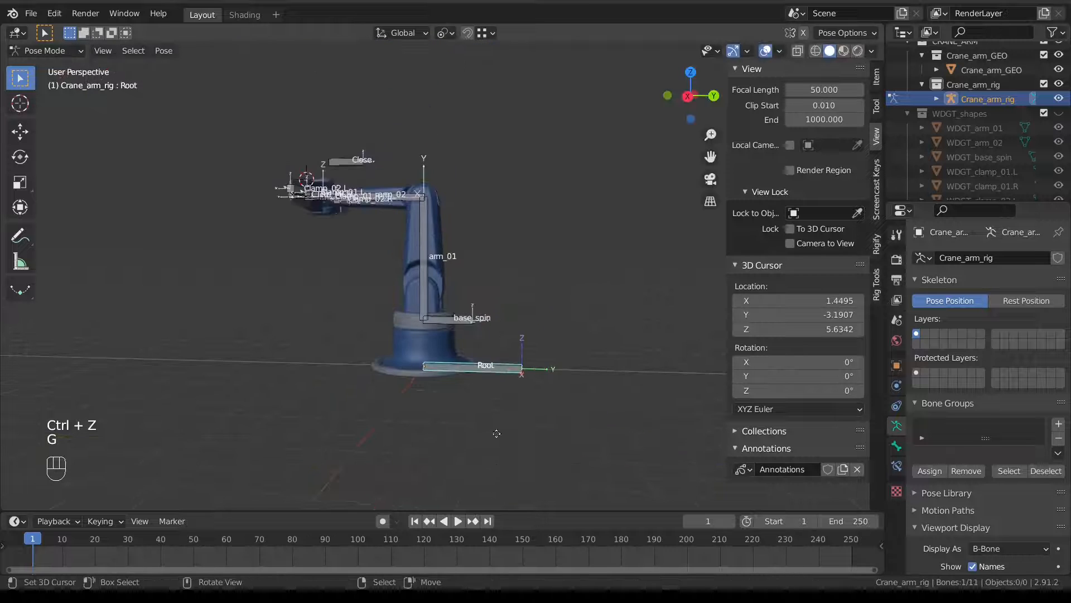
key(g)
right_click(464, 443)
Try moving the Clamp_01.L and Clamp_02.L bones to test their clamp pieces, cancelling each move
shift+middle_drag(377, 267, 433, 330)
scroll(391, 290, up, 3)
middle_drag(357, 204, 359, 265)
shift+middle_drag(273, 225, 287, 237)
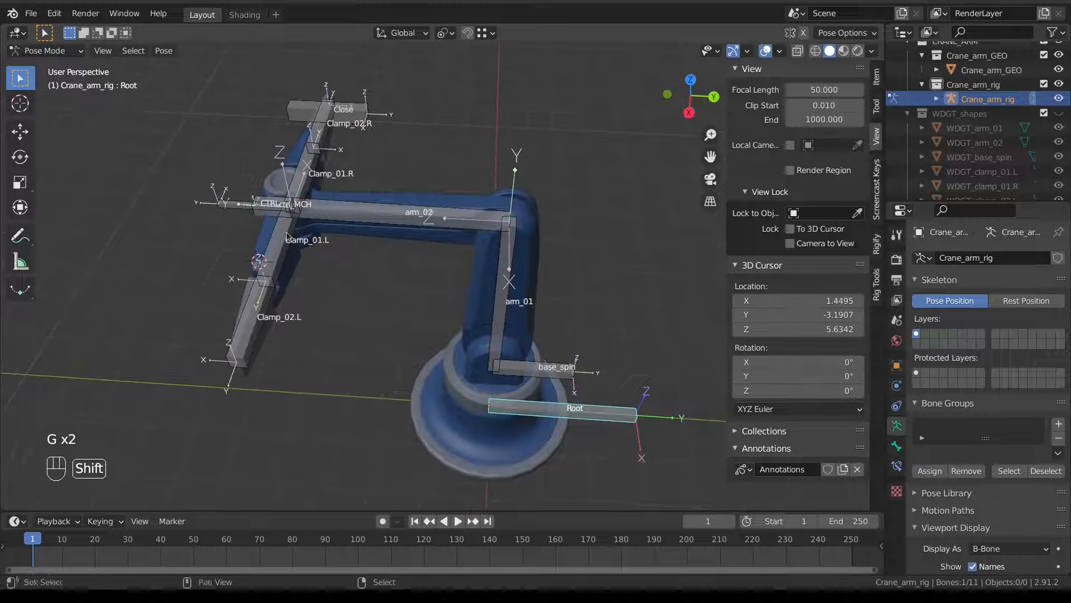
right_click(287, 238)
key(g)
right_click(258, 343)
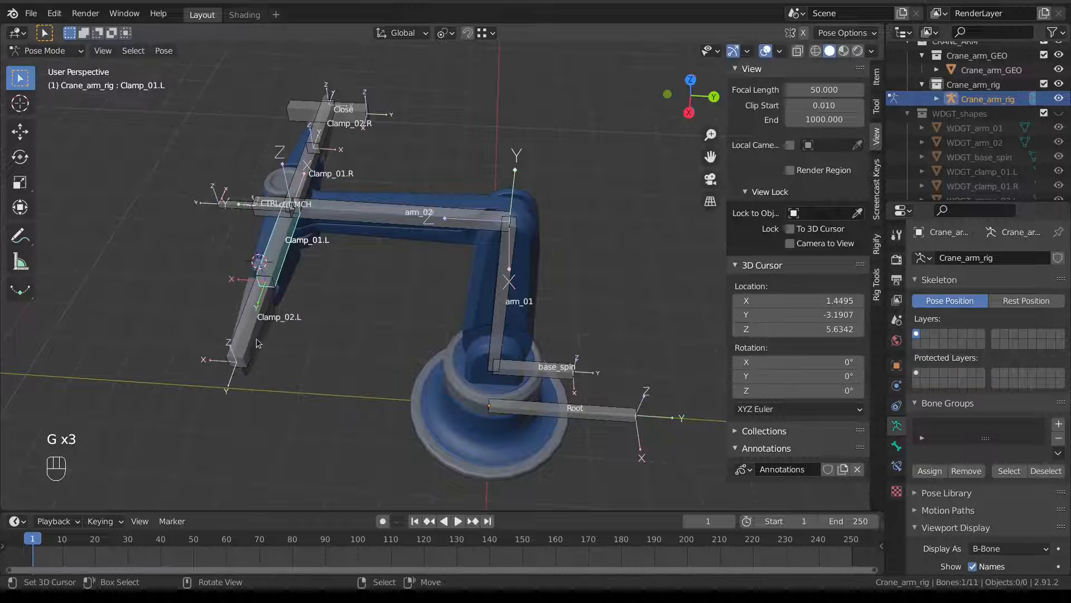
right_click(239, 330)
key(g)
right_click(272, 310)
In Edit Mode on Crane_arm_GEO, select the centre vertex of the round pivot cap above the base and snap the 3D cursor to it
middle_drag(268, 296, 416, 279)
right_click(416, 279)
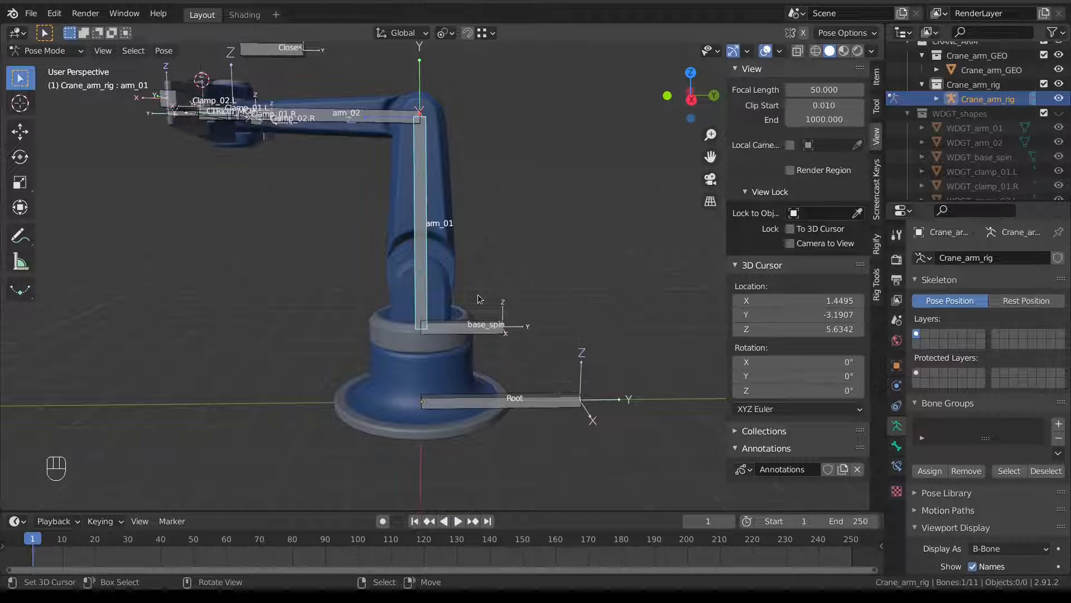
key(KP_3)
scroll(371, 291, up, 3)
right_click(351, 274)
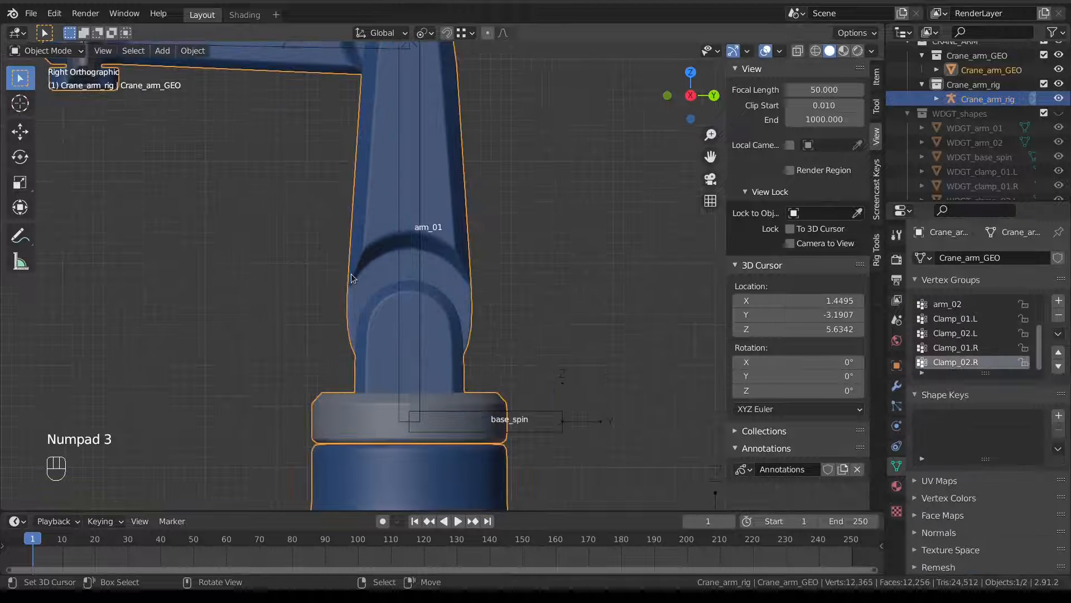
key(Tab)
click(465, 279)
scroll(424, 324, down, 4)
middle_drag(395, 361, 677, 354)
click(405, 308)
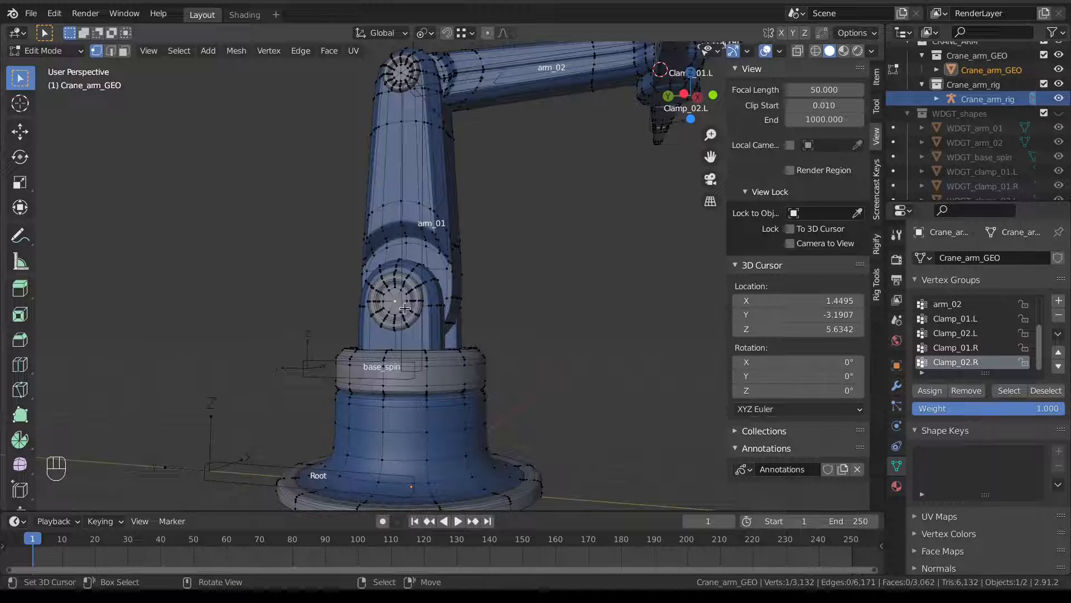
key(shift+s)
click(430, 418)
Leave mesh editing, put Crane_arm_rig in Edit Mode and select the lower joint of the arm_01 bone
middle_drag(430, 417, 387, 336)
key(KP_1)
key(KP_3)
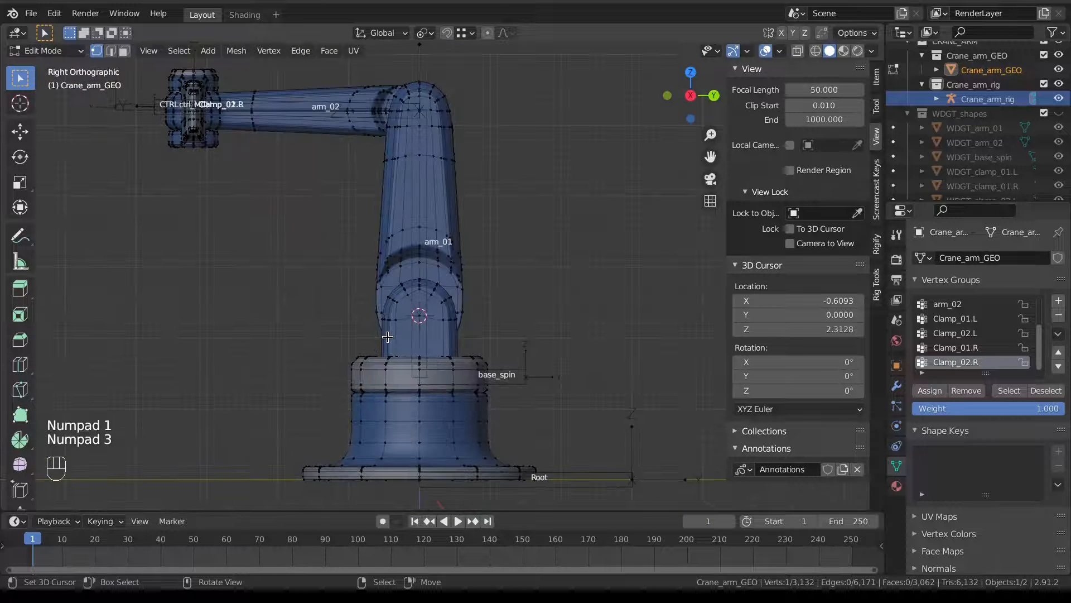
scroll(480, 378, up, 3)
key(Tab)
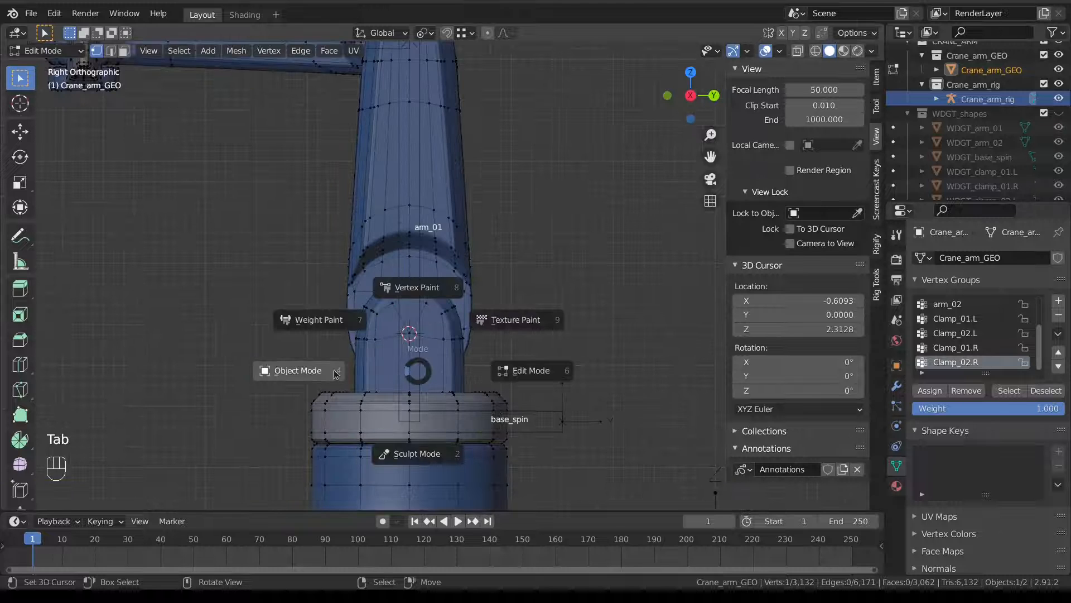
click(403, 367)
right_click(413, 357)
right_click(530, 410)
key(Tab)
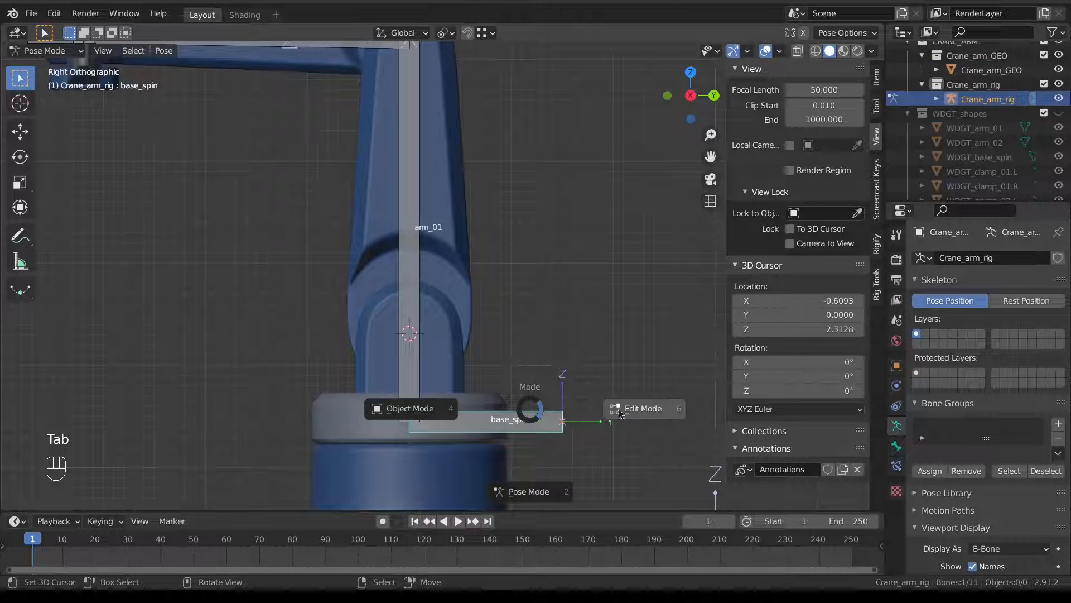
click(642, 408)
right_click(416, 384)
scroll(402, 399, down, 6)
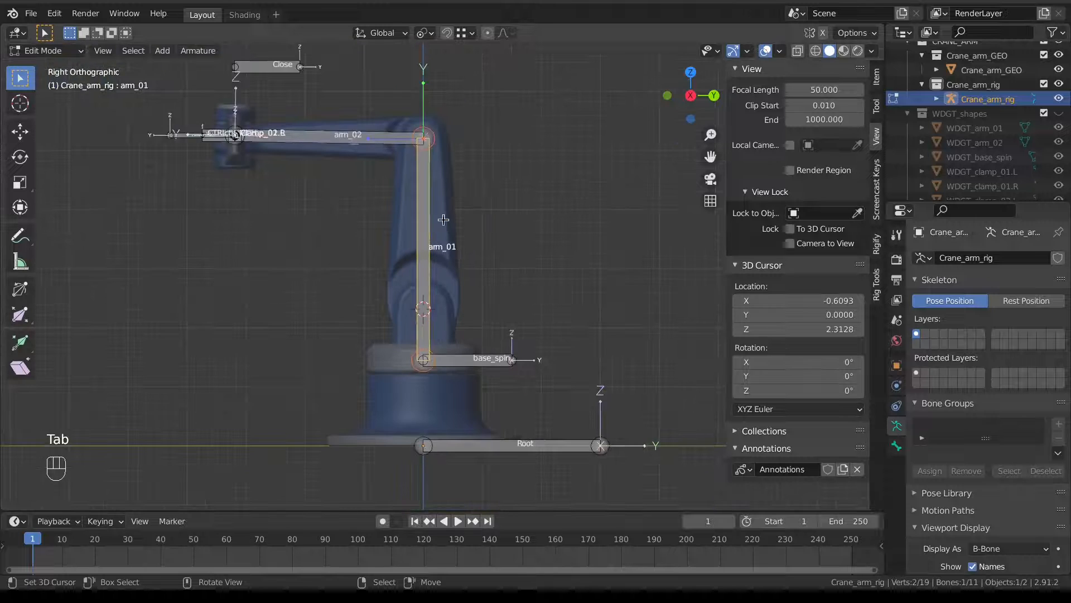
scroll(390, 413, up, 6)
right_click(390, 413)
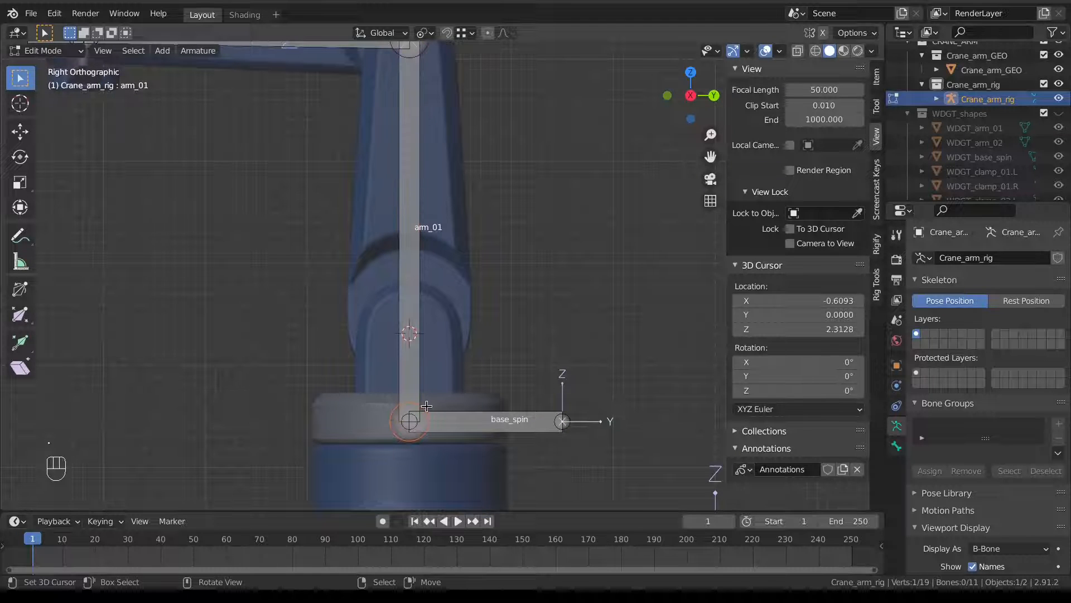
Raise arm_01's lower joint about 0.864 along Z to the height of the 3D cursor at the pivot
middle_drag(456, 395, 613, 414)
shift+middle_drag(333, 292, 517, 196)
middle_drag(399, 237, 437, 250)
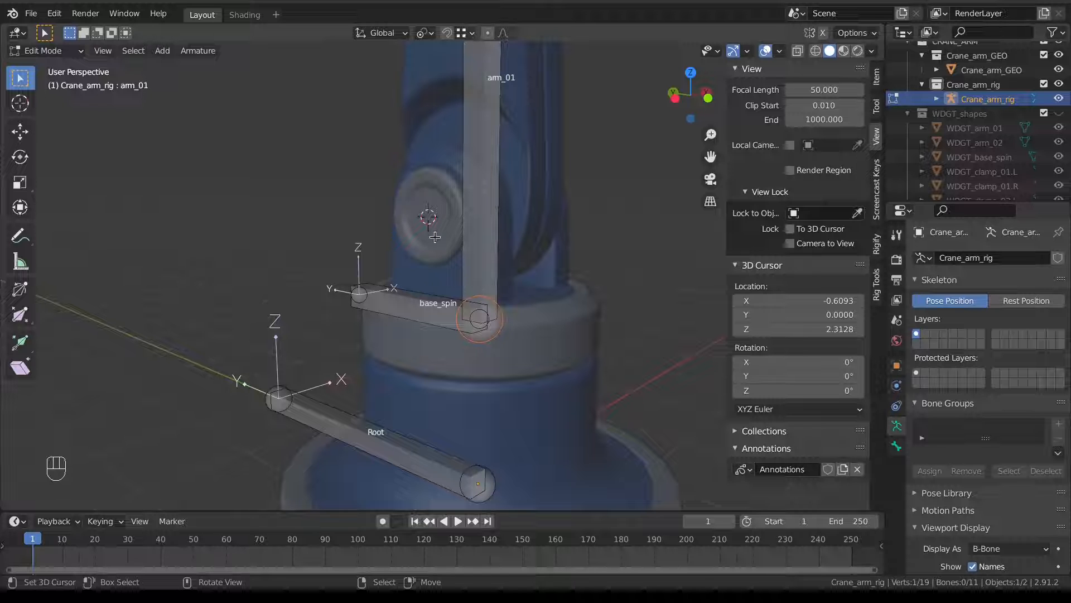
key(g)
key(z)
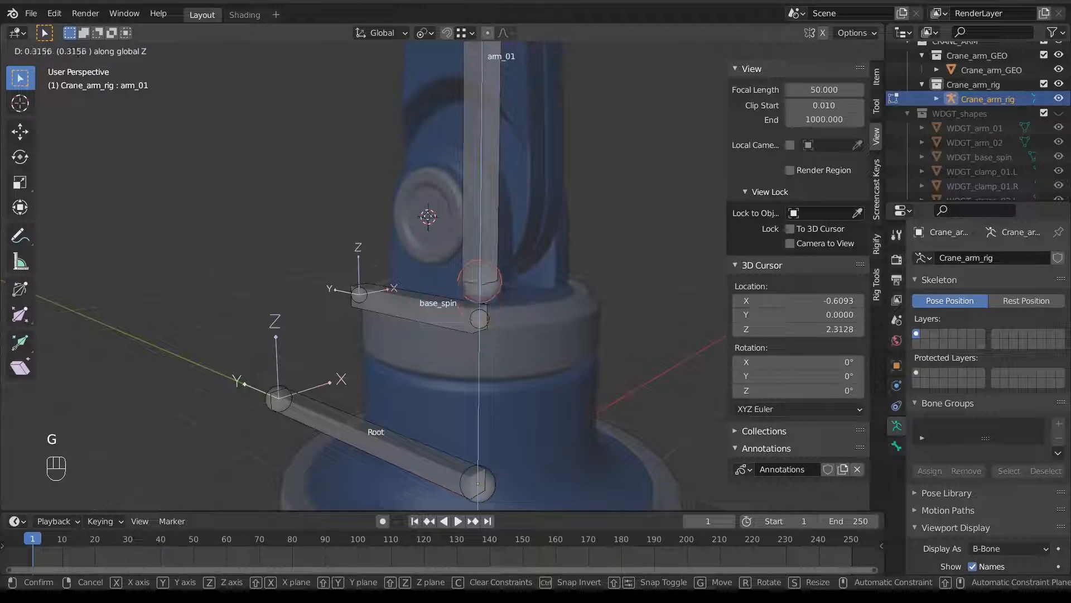
click(440, 224)
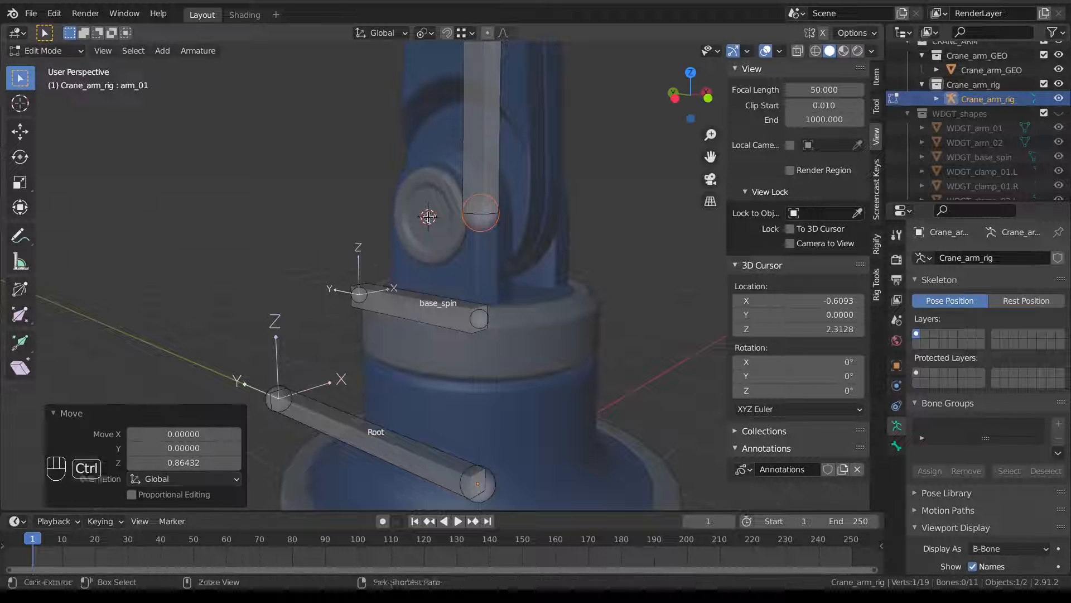
key(g)
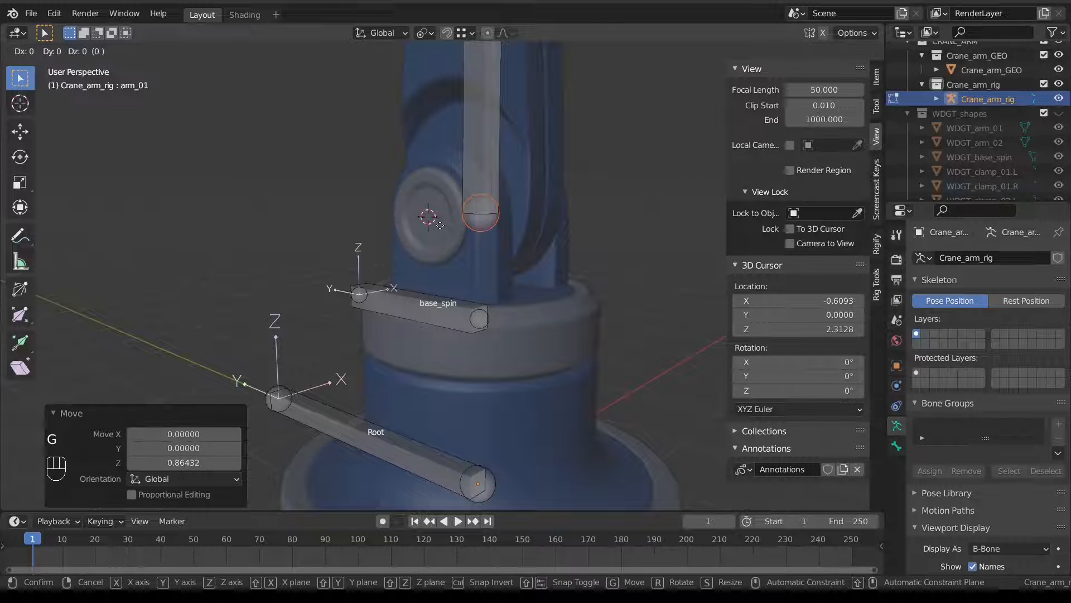
key(y)
ctrl+click(429, 214)
Return the armature to Pose Mode and test-rotate the arm_02 bone in the right side view, cancelling the rotation
scroll(502, 226, down, 4)
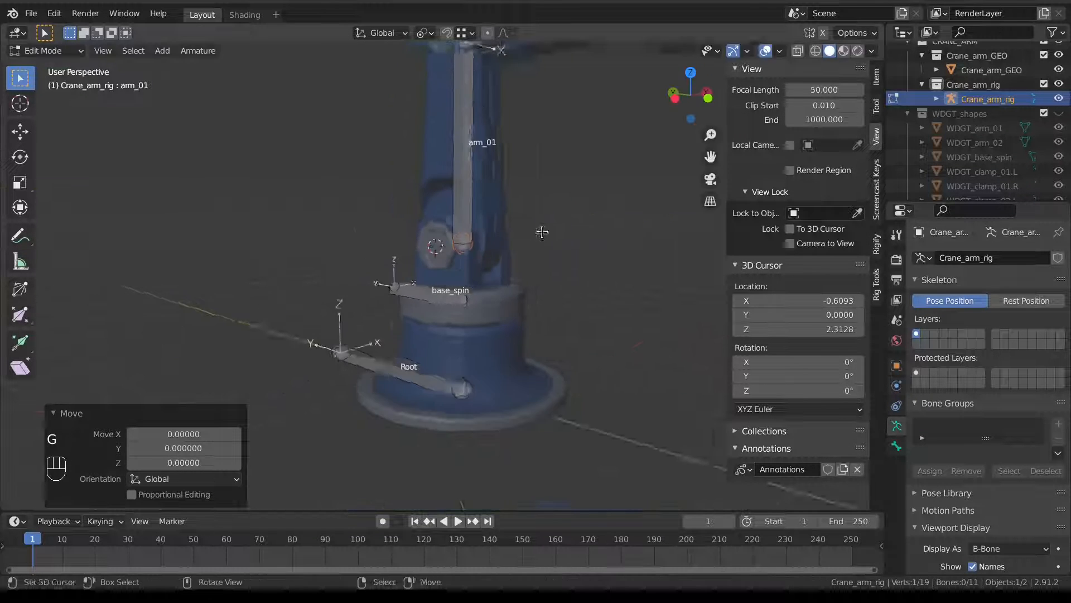
middle_drag(540, 233, 334, 255)
key(KP_3)
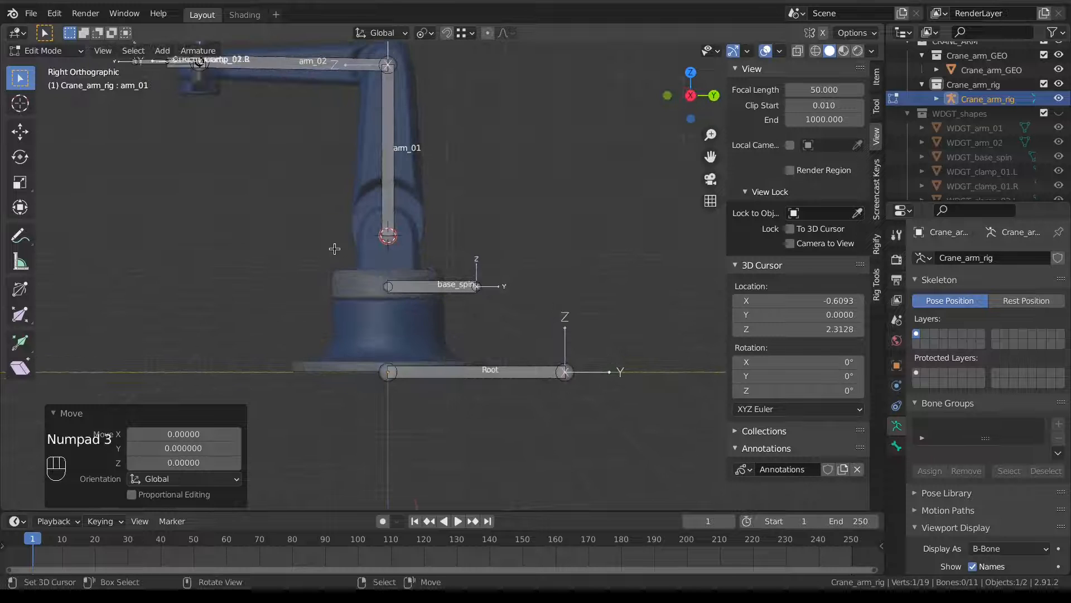
key(Tab)
click(383, 251)
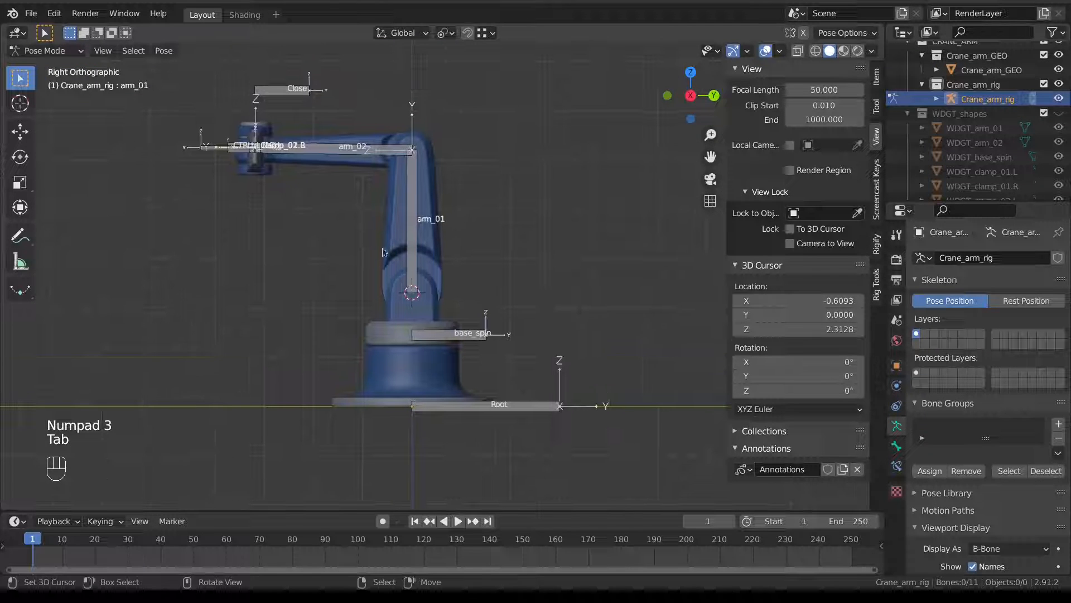
right_click(301, 153)
key(r)
right_click(338, 191)
Test the arm_01 bone's rotation around its repositioned lower joint, cancelling each attempt
right_click(414, 226)
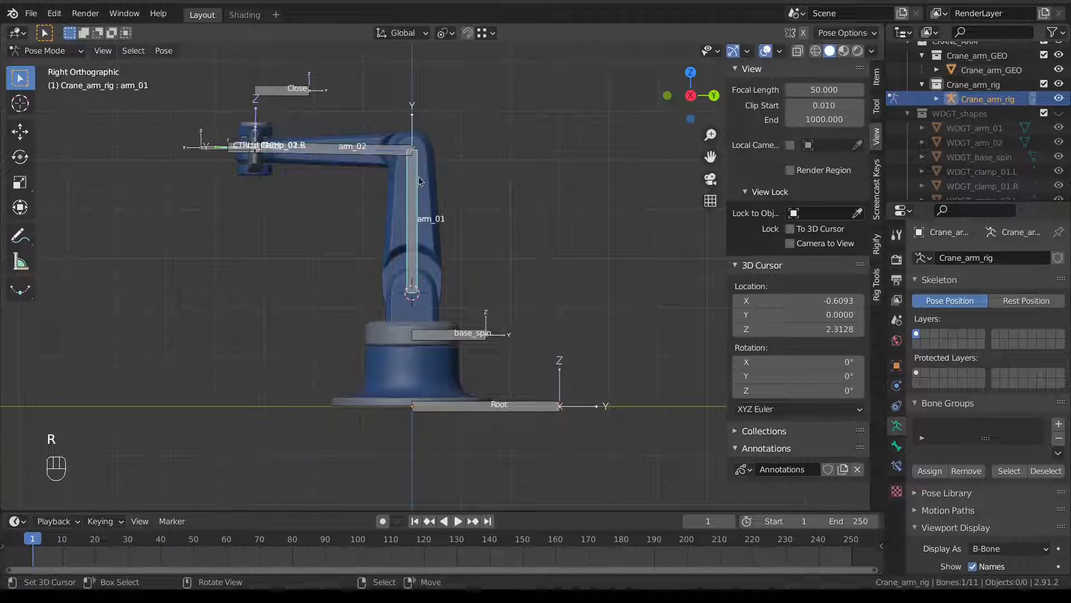
key(r)
right_click(352, 234)
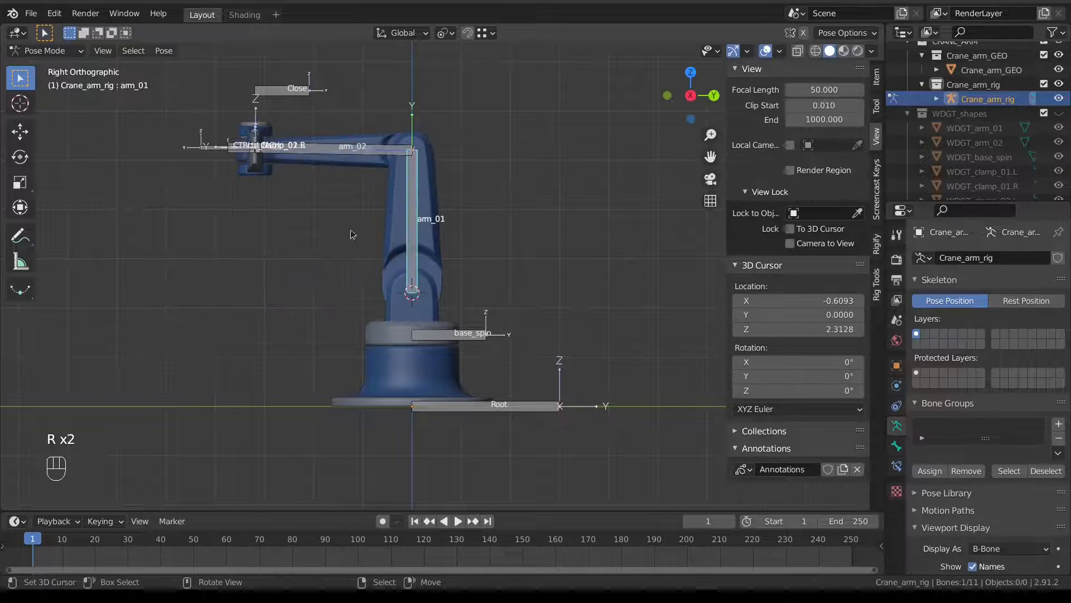
middle_drag(352, 234, 465, 268)
scroll(465, 267, up, 2)
key(r)
right_click(442, 313)
Try rotating the base_spin bone, cancel the rotation and inspect the rig from the front and in perspective
right_click(442, 313)
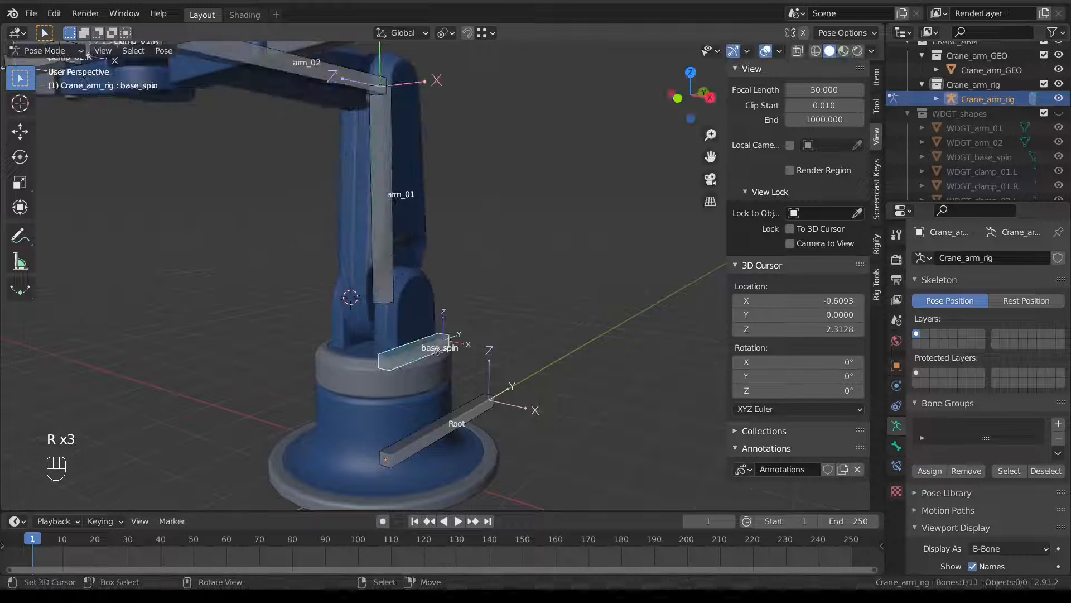
key(r)
right_click(447, 302)
key(KP_1)
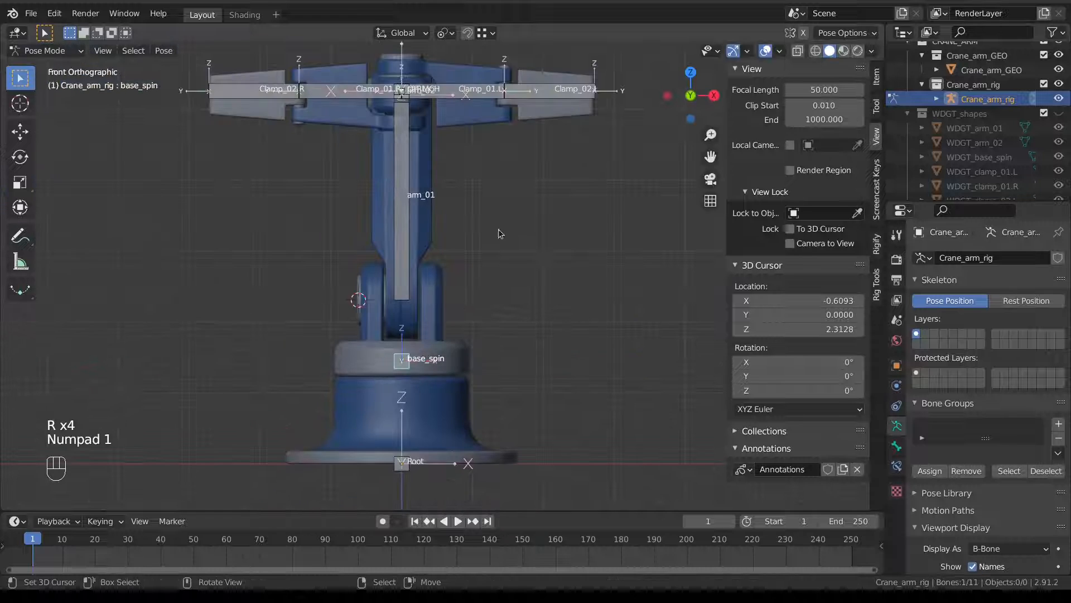
middle_drag(500, 232, 369, 322)
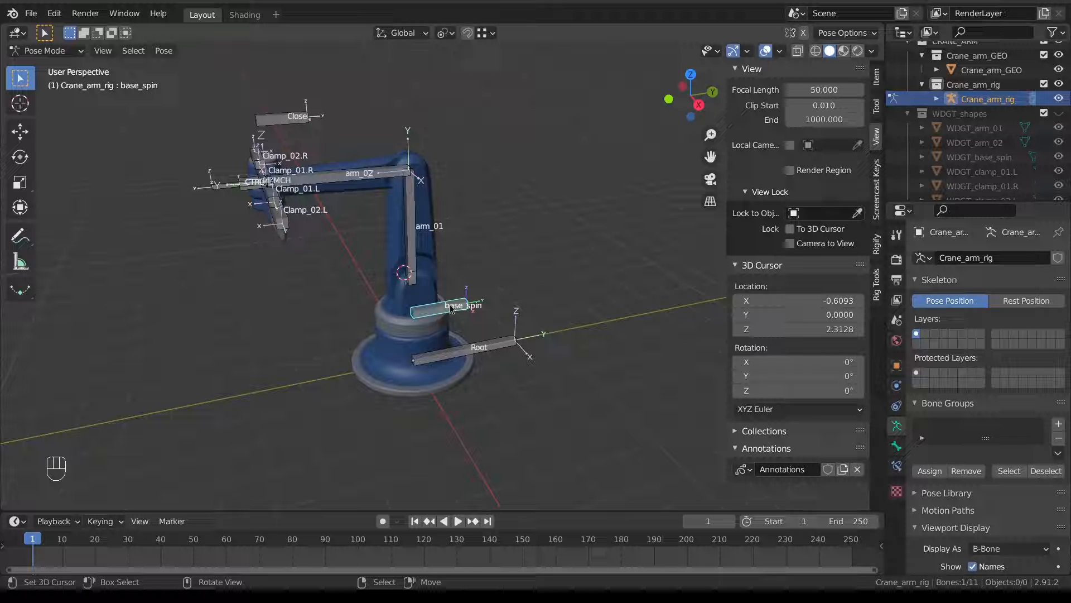
middle_drag(588, 333, 509, 290)
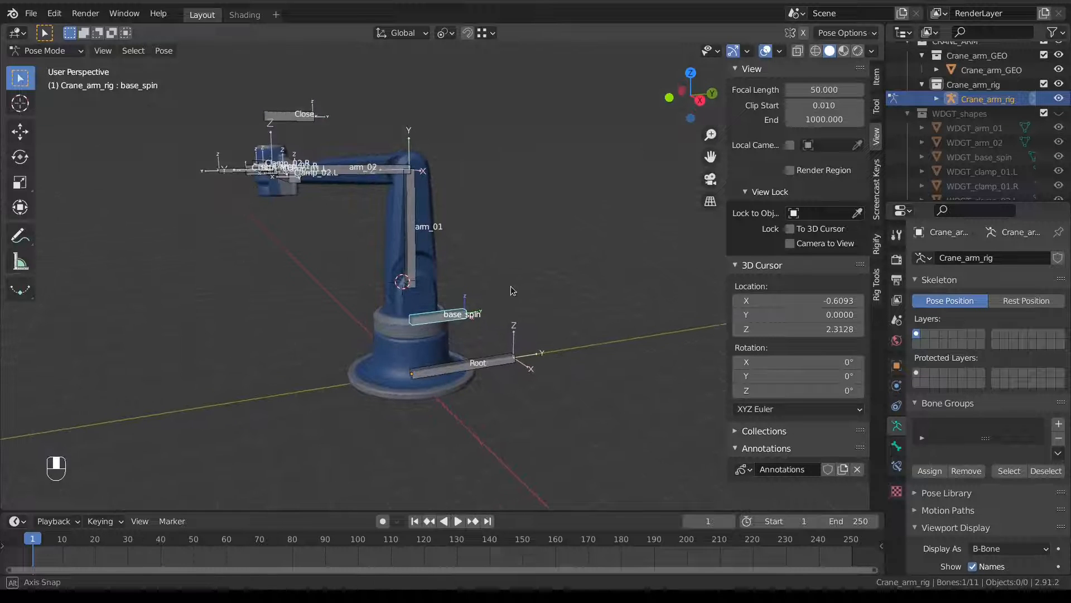